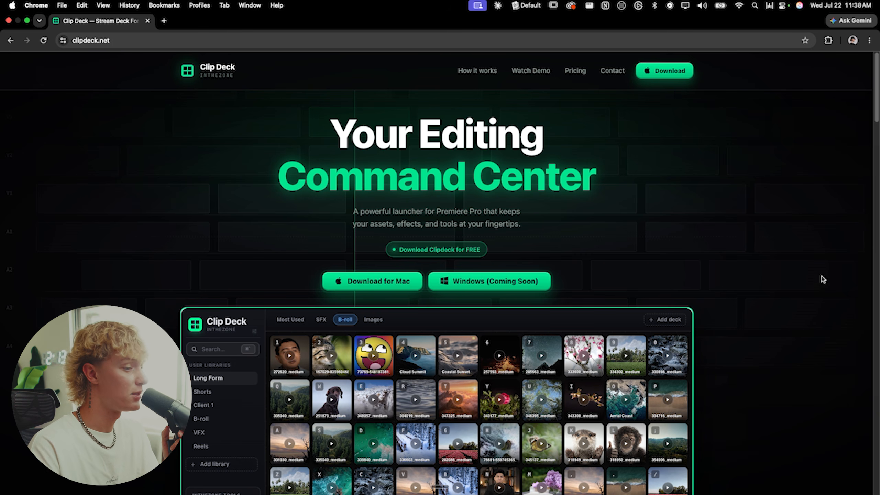
# Look through the Clip Deck homepage down to the preview of its clip library.
pyautogui.scroll(-1, 811, 292)
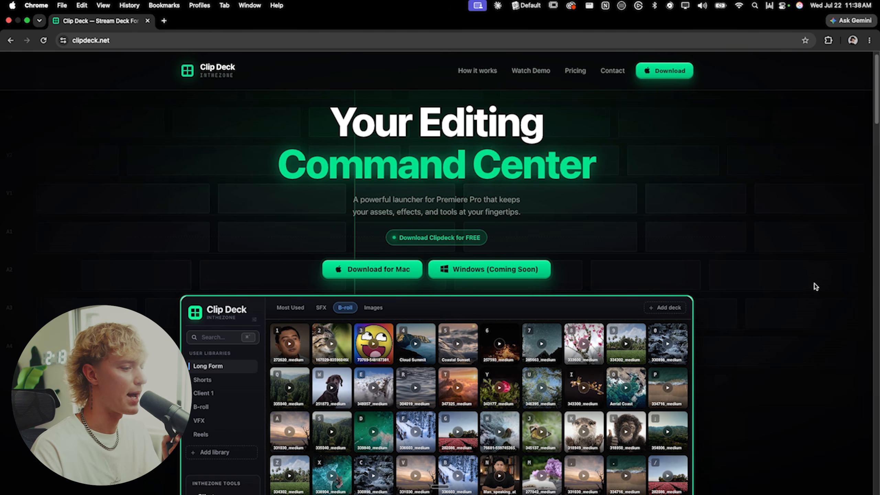
pyautogui.scroll(-3, 815, 288)
pyautogui.scroll(-10, 812, 290)
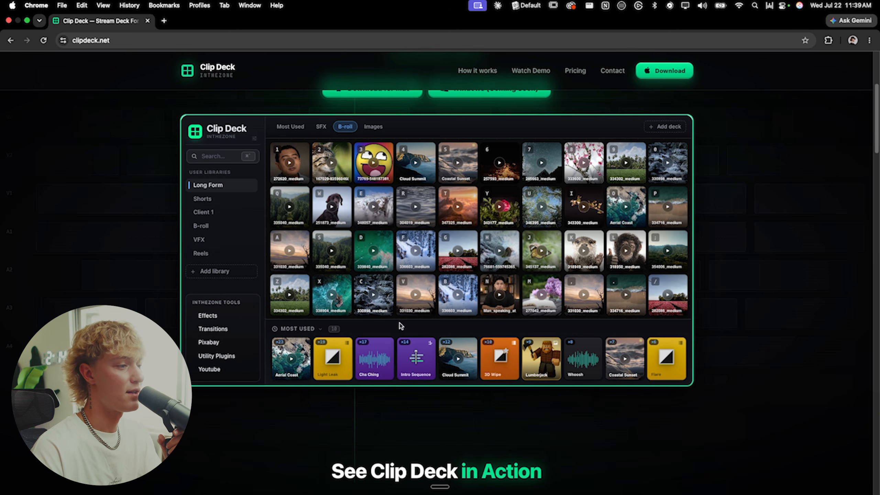
pyautogui.scroll(-15, 529, 333)
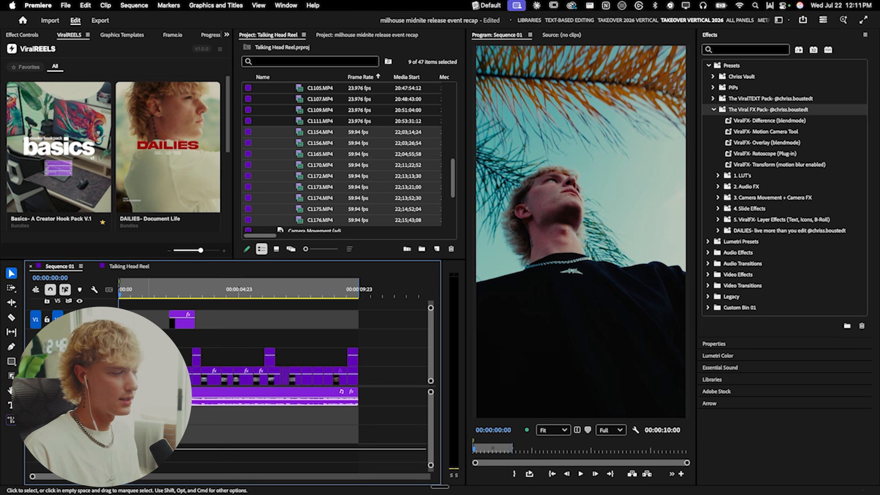
# Inspect the Talking Head Reel sequence at about 10 seconds, and play Sequence 01 from its start.
pyautogui.click(135, 267)
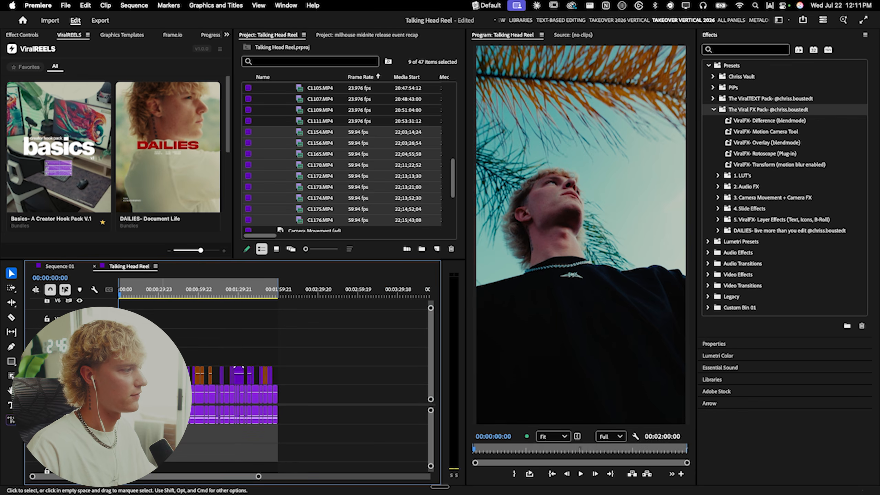
pyautogui.click(133, 292)
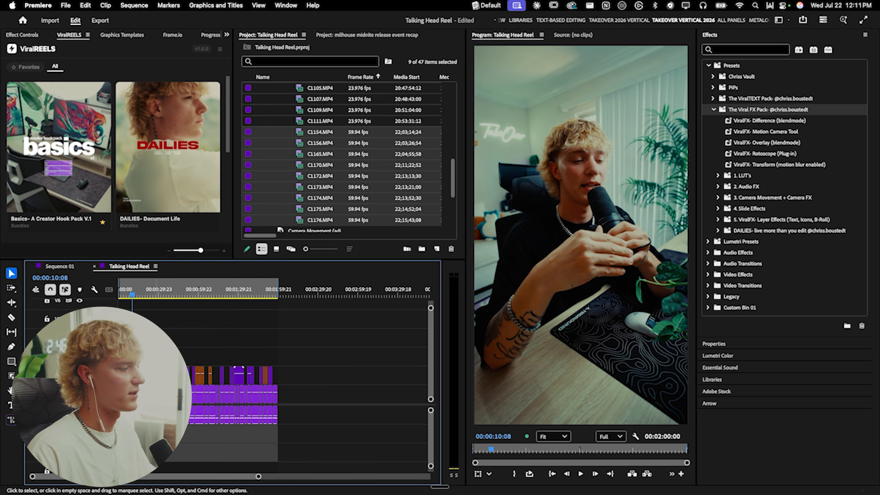
pyautogui.click(68, 268)
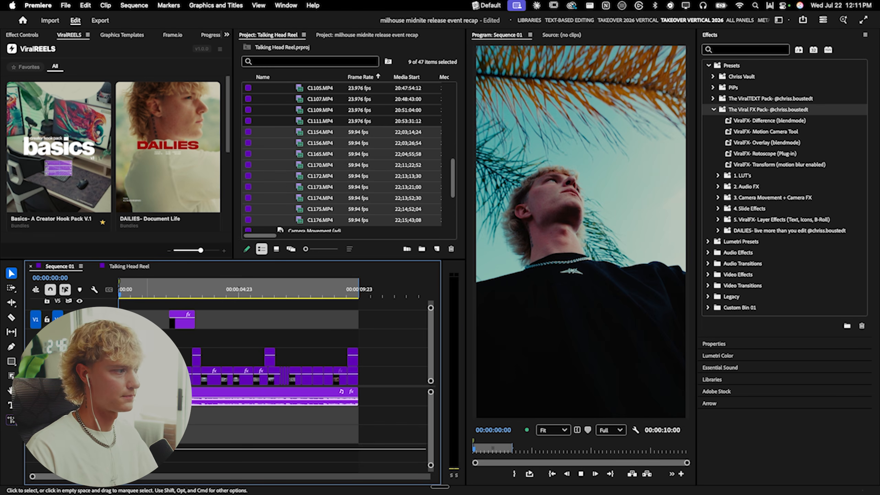
pyautogui.press('space')
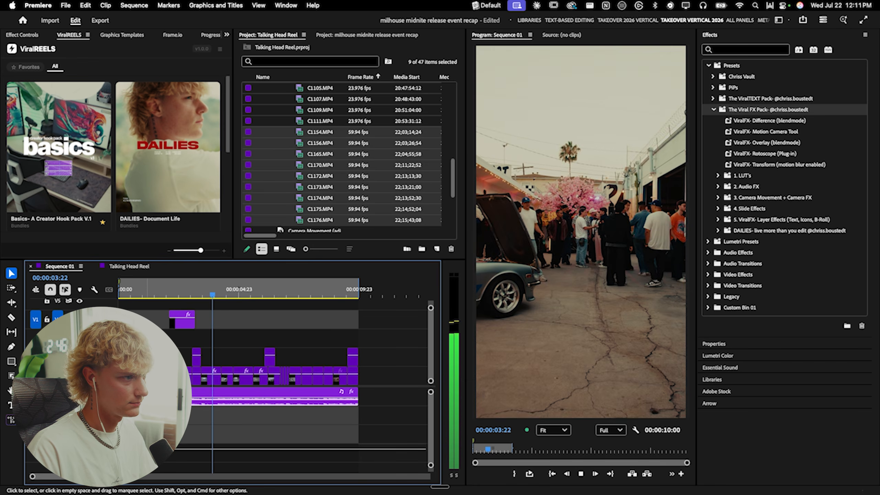
pyautogui.press('space')
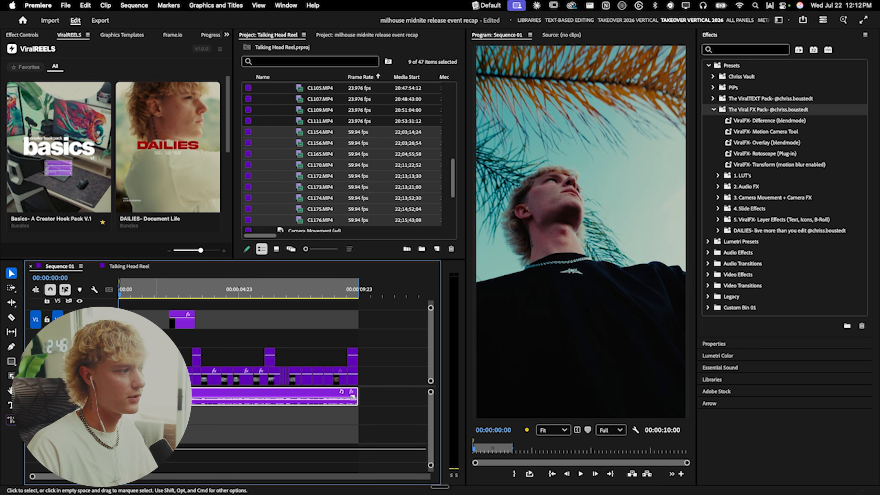
# Try the Continuous Scale-In and Flicker Text Hook presets from Clip Deck at the start of Sequence 01, and undo the insertions.
pyautogui.click(184, 339)
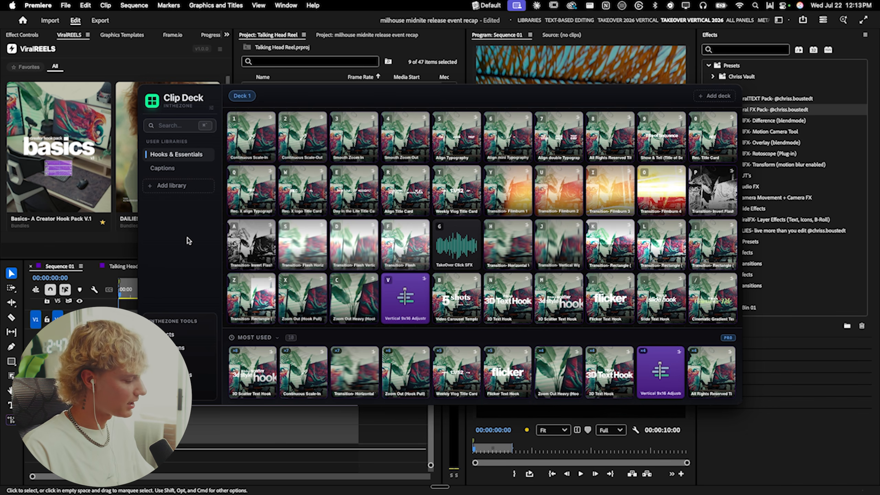
pyautogui.press('Escape')
pyautogui.moveTo(184, 266); pyautogui.dragTo(194, 337)
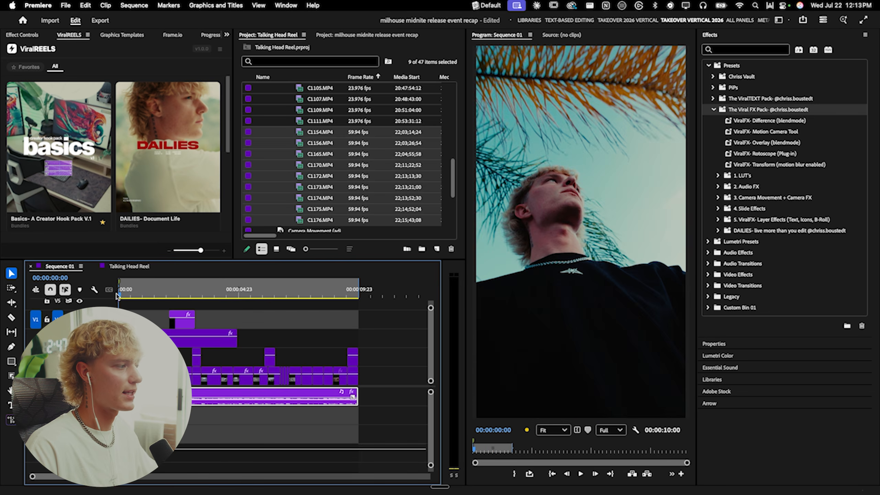
pyautogui.press('space')
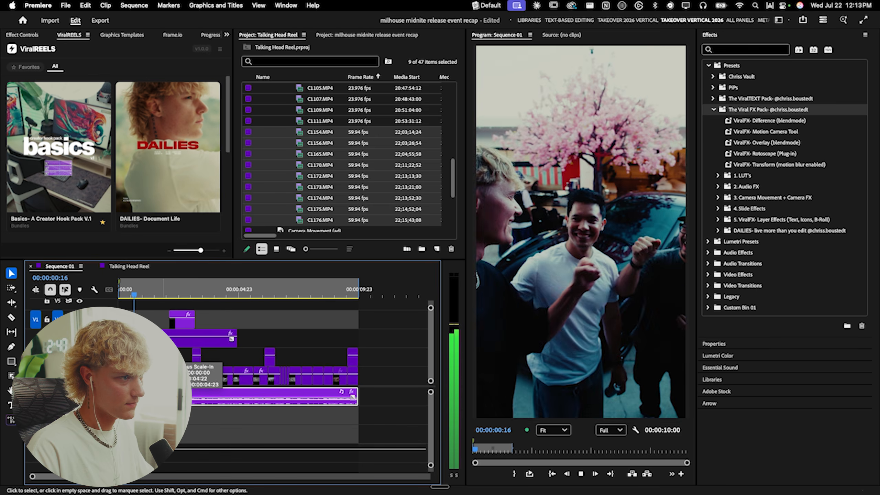
pyautogui.press('space')
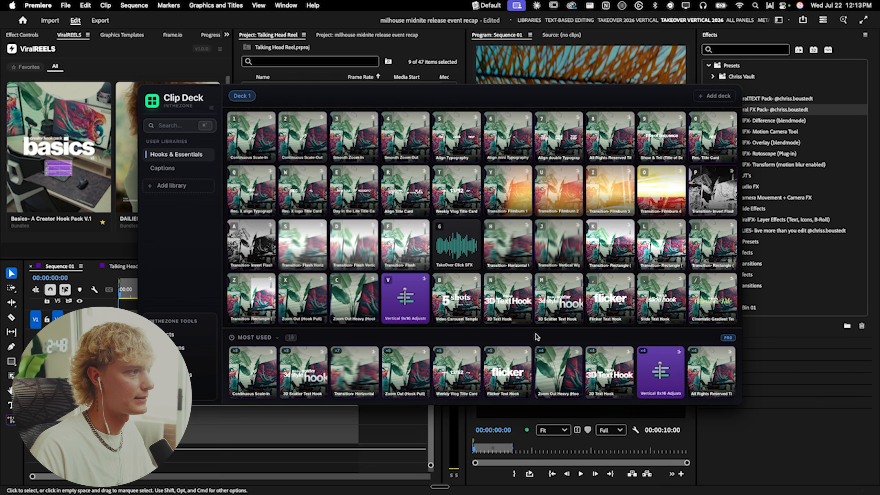
pyautogui.click(610, 300)
pyautogui.press('super+z')
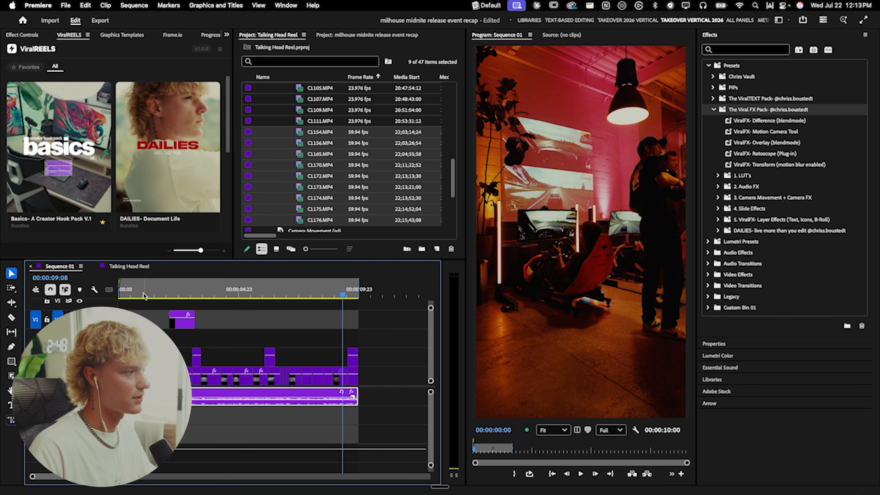
# Move the Millhouse title clip down one track to V3.
pyautogui.press('Home')
pyautogui.click(158, 323)
pyautogui.click(180, 326)
pyautogui.moveTo(180, 326); pyautogui.dragTo(180, 343)
# Insert the Flicker Text Hook from Clip Deck at the start of Sequence 01 and play it back.
pyautogui.click(126, 299)
pyautogui.moveTo(126, 297); pyautogui.dragTo(113, 295)
pyautogui.press('super+grave')
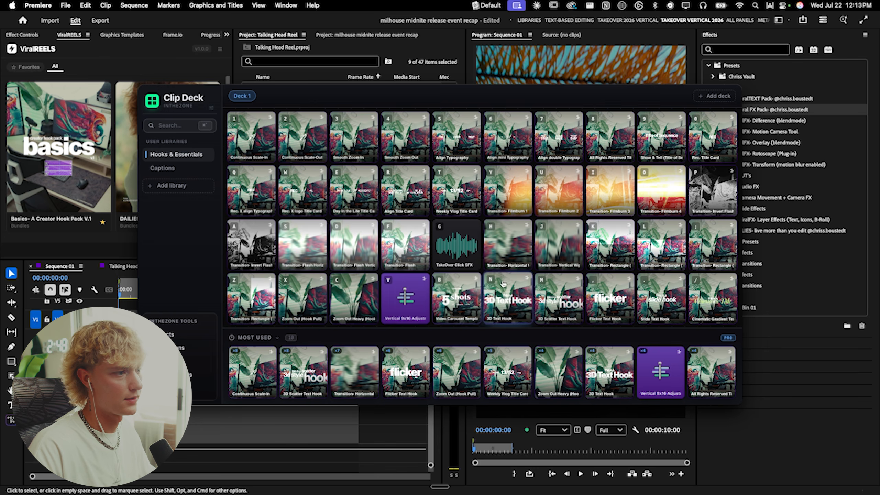
pyautogui.click(611, 305)
pyautogui.moveTo(127, 295); pyautogui.dragTo(117, 295)
pyautogui.press('space')
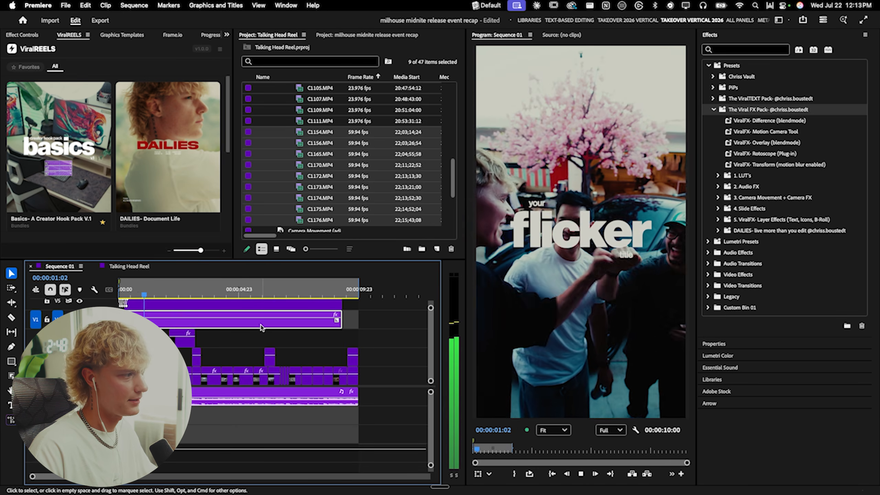
# Trim the three flicker hook text clips so they end where the Millhouse title begins.
pyautogui.press('`')
pyautogui.moveTo(320, 188); pyautogui.dragTo(143, 187)
pyautogui.press('`')
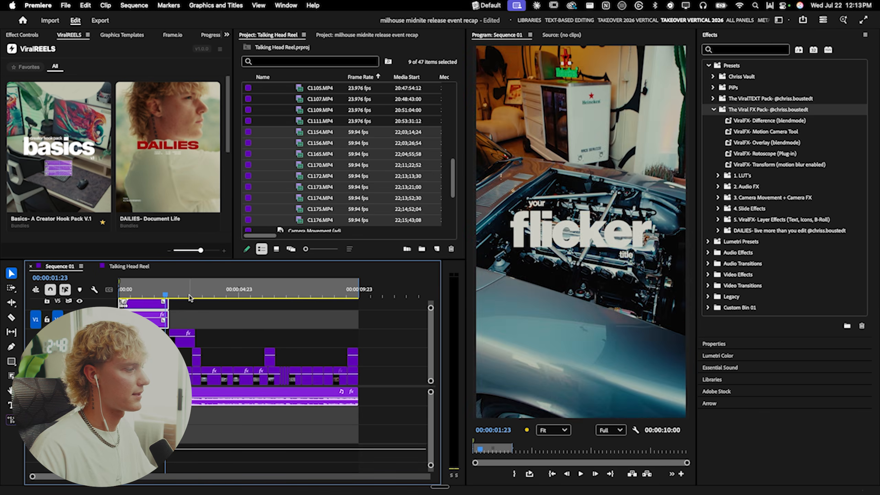
# Insert the Weekly Vlog Title Card from Clip Deck at 00:00:03:09, after the Millhouse title.
pyautogui.moveTo(190, 297); pyautogui.dragTo(200, 295)
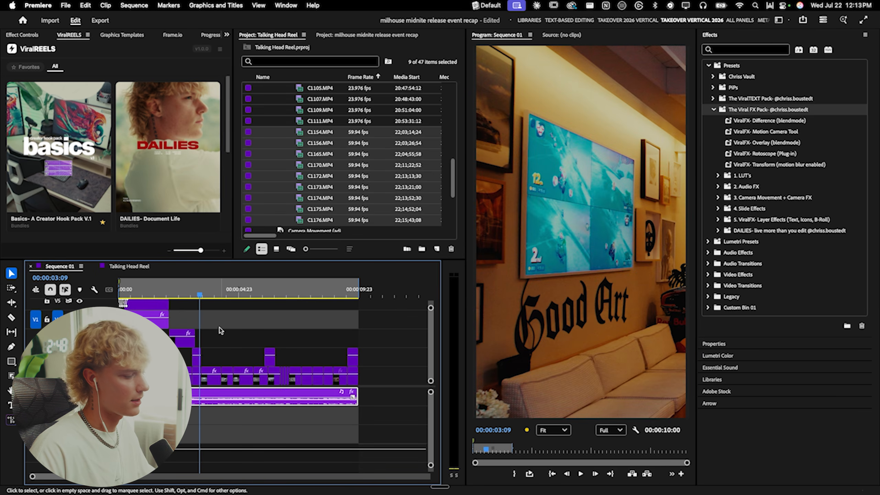
pyautogui.hotkey('ctrl', 'space')
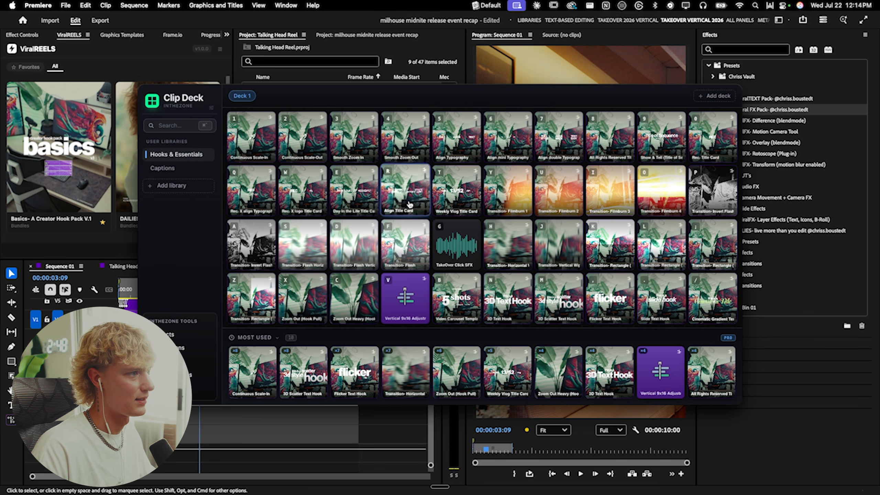
pyautogui.click(452, 204)
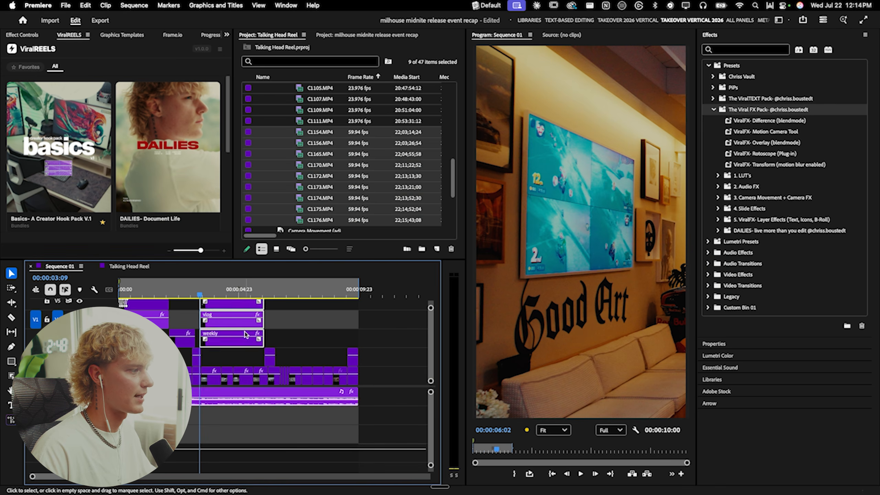
# Stretch the weekly, vlog and 13/52 clips to span from the Millhouse title's end to the end of the sequence.
pyautogui.press('`')
pyautogui.moveTo(273, 169); pyautogui.dragTo(205, 231)
pyautogui.moveTo(236, 189); pyautogui.dragTo(335, 189)
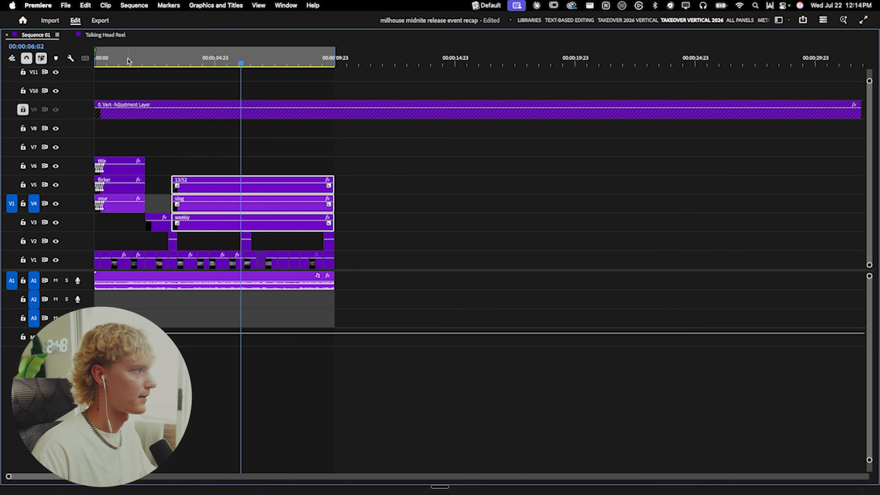
# Play Sequence 01 from the start to review the flicker hook and the weekly vlog title card.
pyautogui.press('`')
pyautogui.press('Home')
pyautogui.press('space')
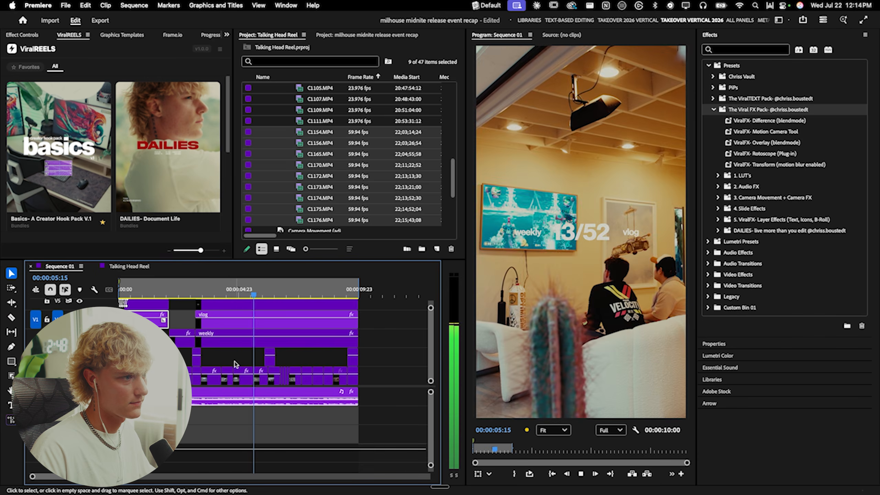
pyautogui.press('space')
# Apply the ViralFX- Flicker In 2.0 preset to the weekly, vlog and 13/52 clips and play the result.
pyautogui.scroll(1, 235, 362)
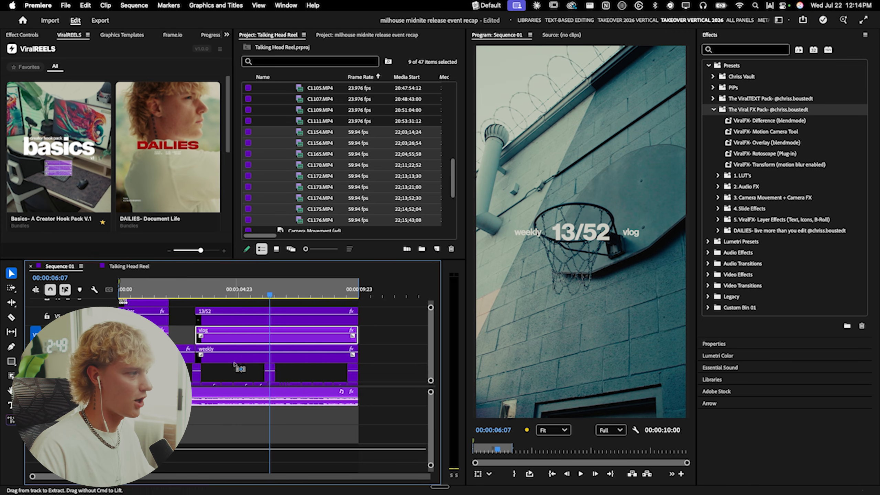
pyautogui.press('-')
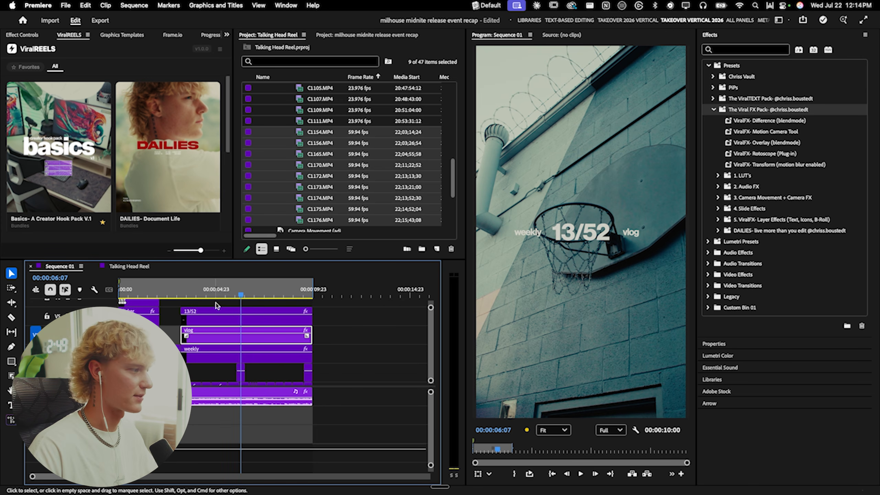
pyautogui.moveTo(216, 303); pyautogui.dragTo(196, 360)
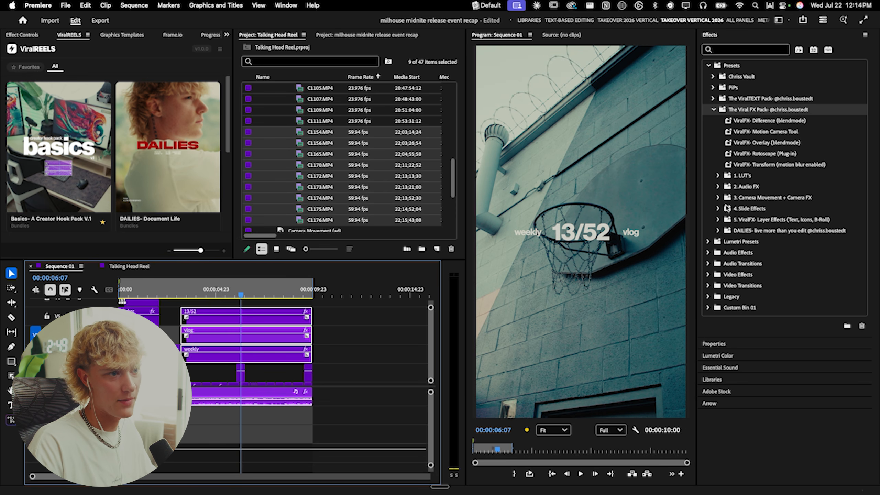
pyautogui.click(718, 220)
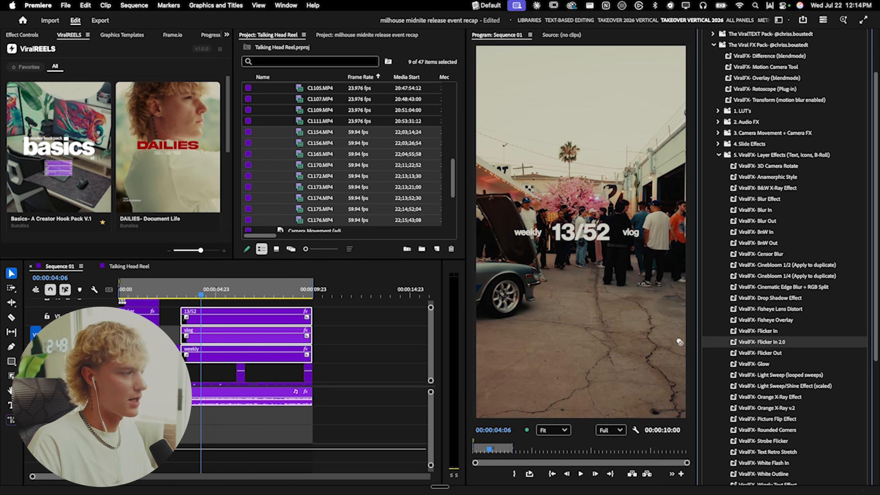
pyautogui.press('c')
pyautogui.press('Up')
pyautogui.press('space')
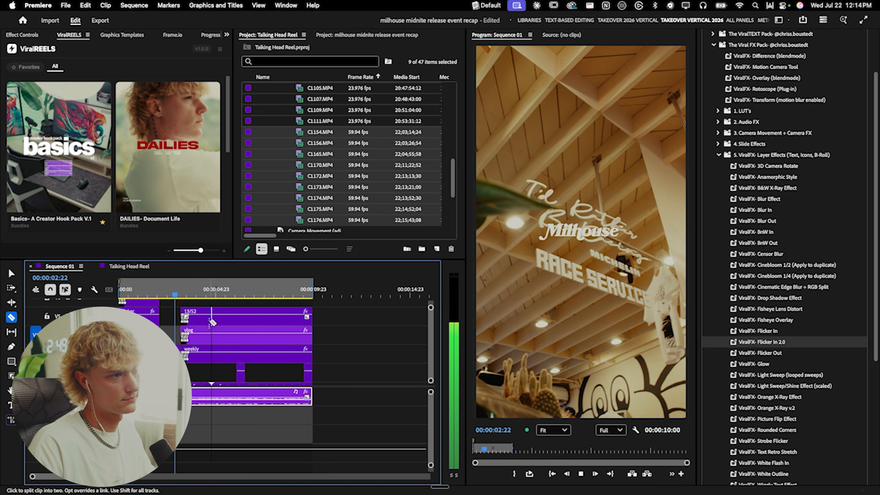
pyautogui.press('v')
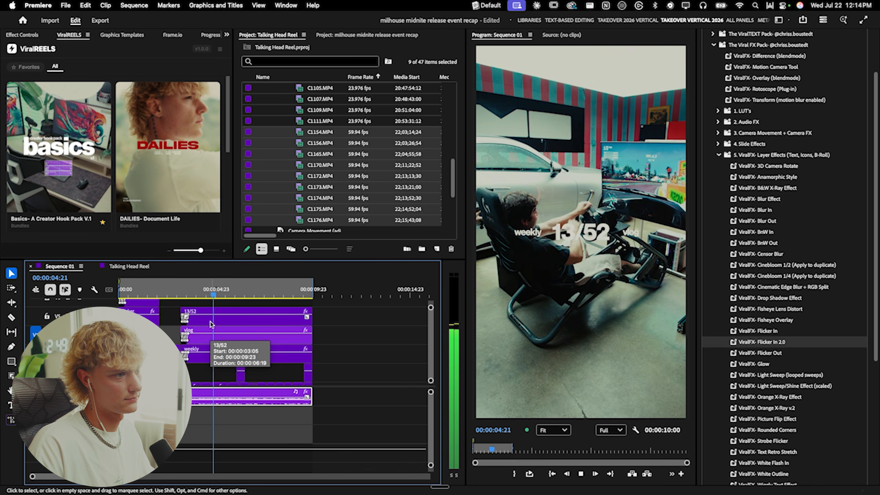
# Move the flicker hook and weekly vlog title clips up to higher tracks, clearing the tracks beneath them.
pyautogui.click(219, 332)
pyautogui.moveTo(338, 318); pyautogui.dragTo(222, 334)
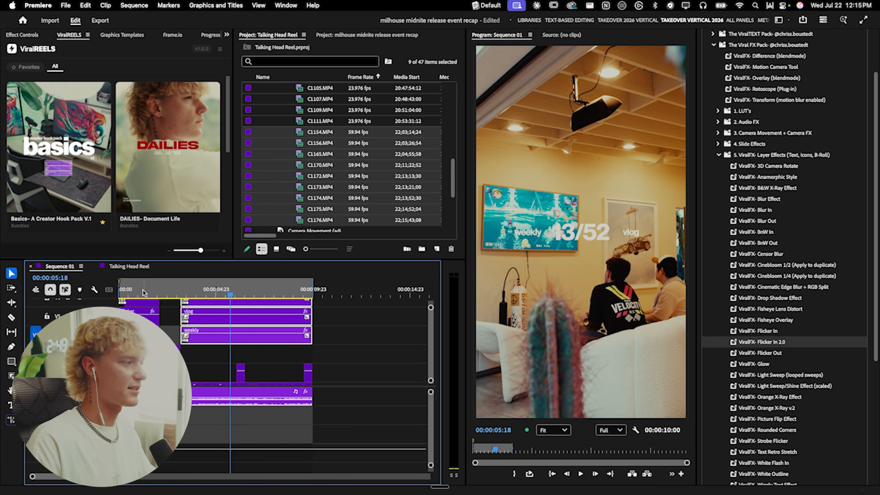
pyautogui.press('`')
pyautogui.press('`')
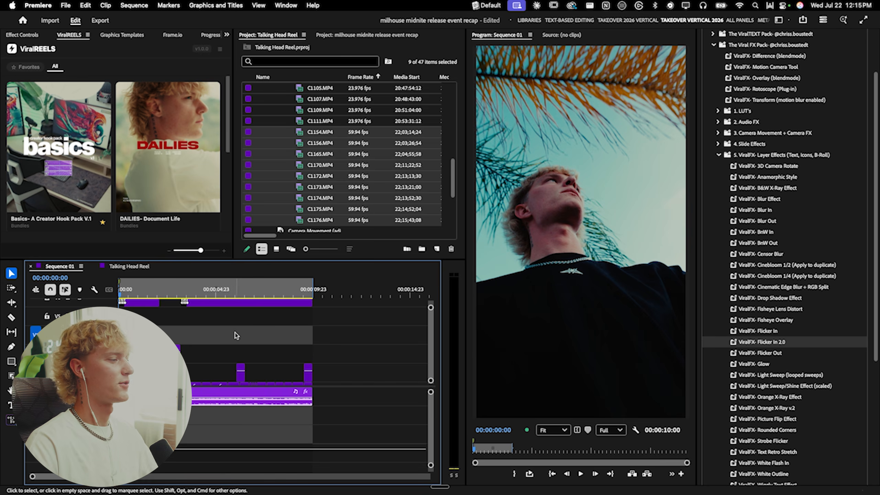
# Insert a scaling preset from Clip Deck at the sequence start and trim it to the end of the flicker hook.
pyautogui.press('super+grave')
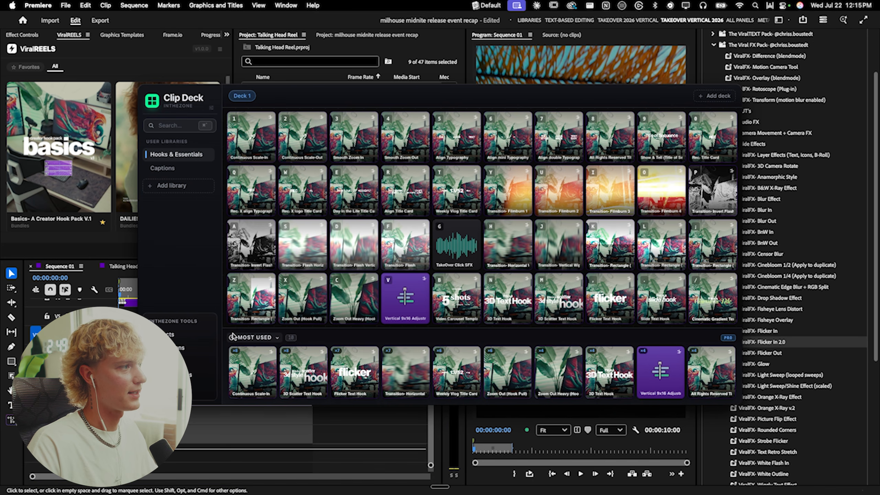
pyautogui.press('t')
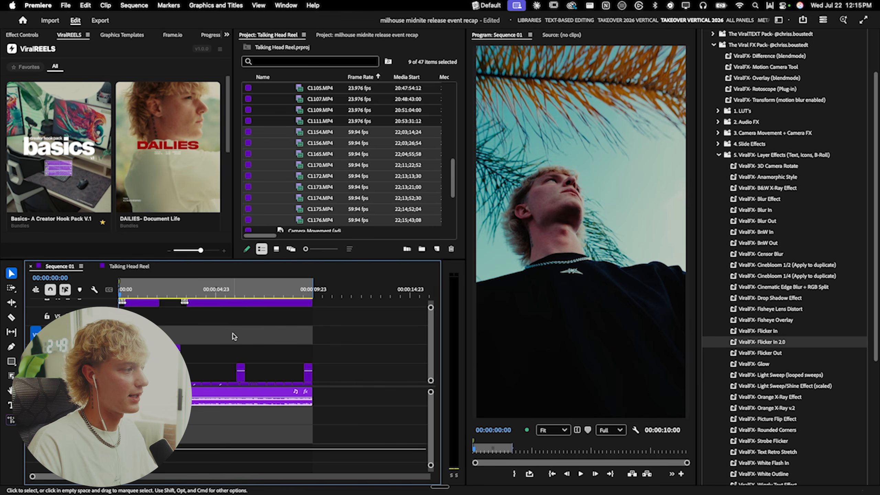
pyautogui.moveTo(213, 342); pyautogui.dragTo(159, 342)
pyautogui.press('Home')
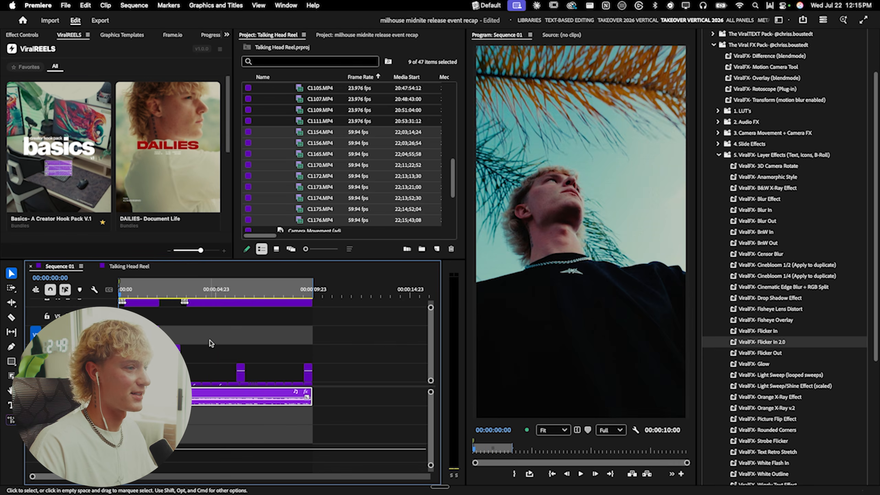
# Play back the opening of Sequence 01 to review the flicker hook and the Millhouse title.
pyautogui.press('space')
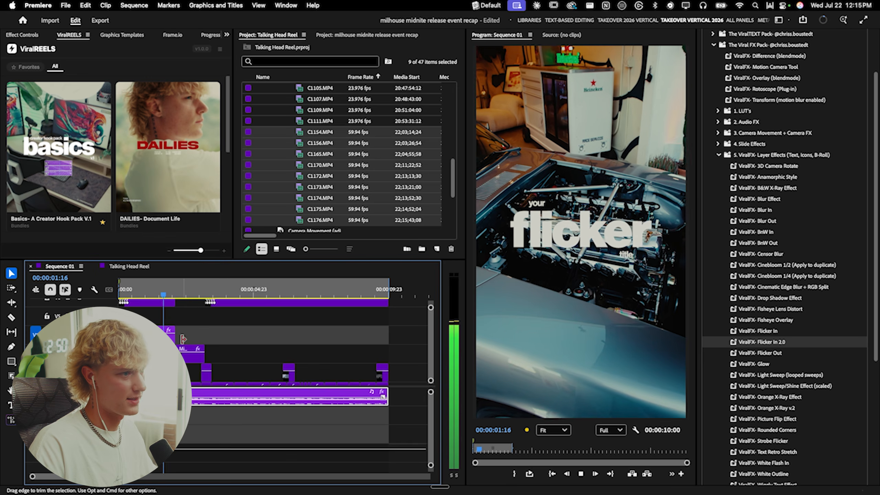
pyautogui.press('space')
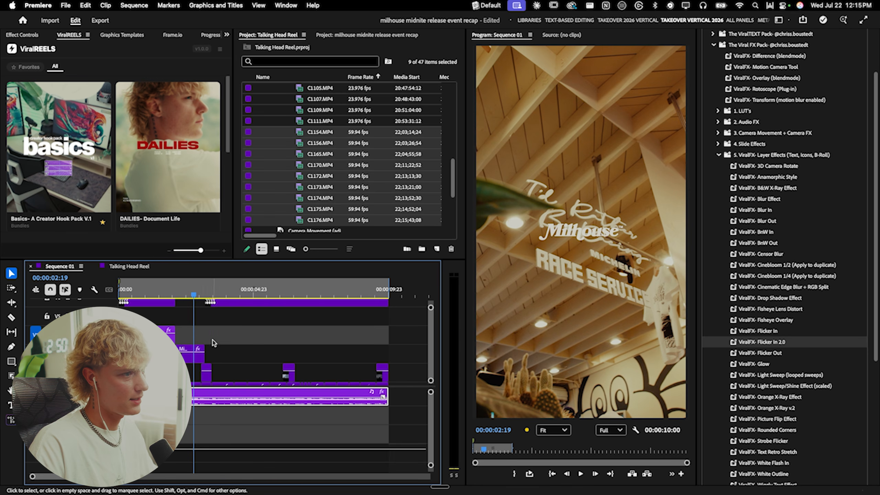
pyautogui.press('space')
pyautogui.press('space')
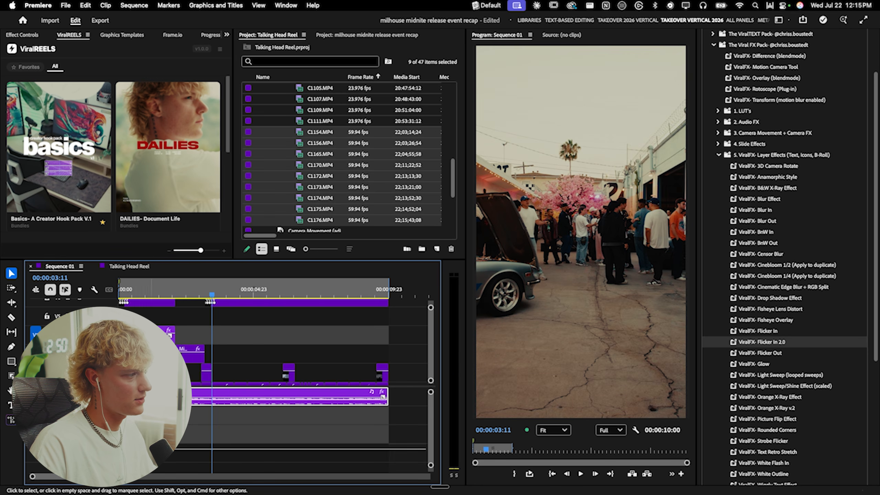
# Duplicate the opening Continuous Scale-In clip to the cut at about 00:00:03:02, extend its end to about 00:00:05:14 and play it.
pyautogui.moveTo(169, 335); pyautogui.dragTo(229, 342)
pyautogui.press('space')
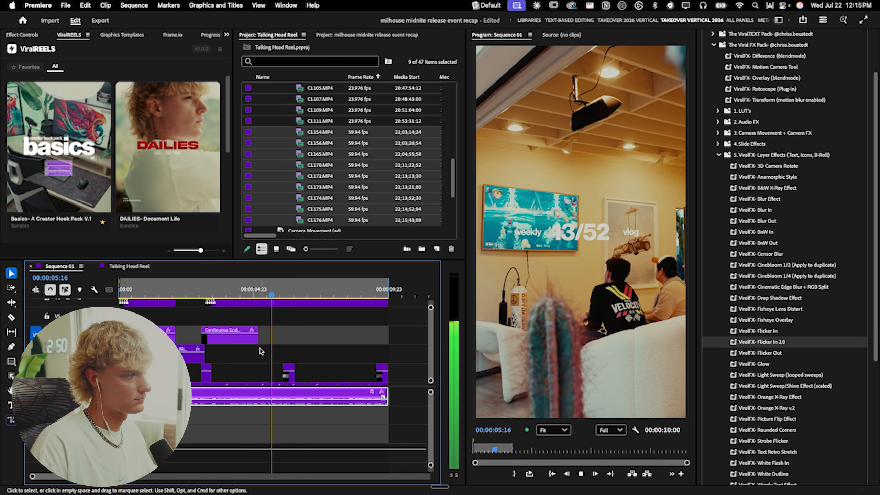
pyautogui.moveTo(258, 335); pyautogui.dragTo(269, 334)
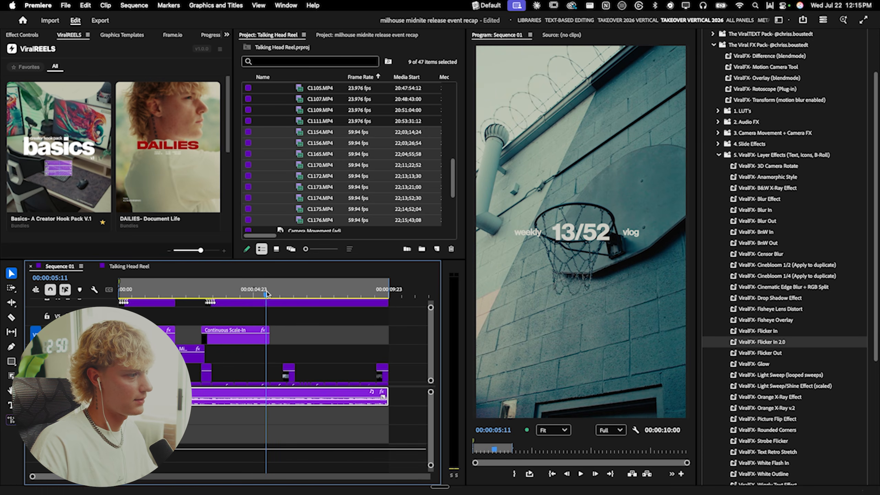
pyautogui.press('space')
pyautogui.press('space')
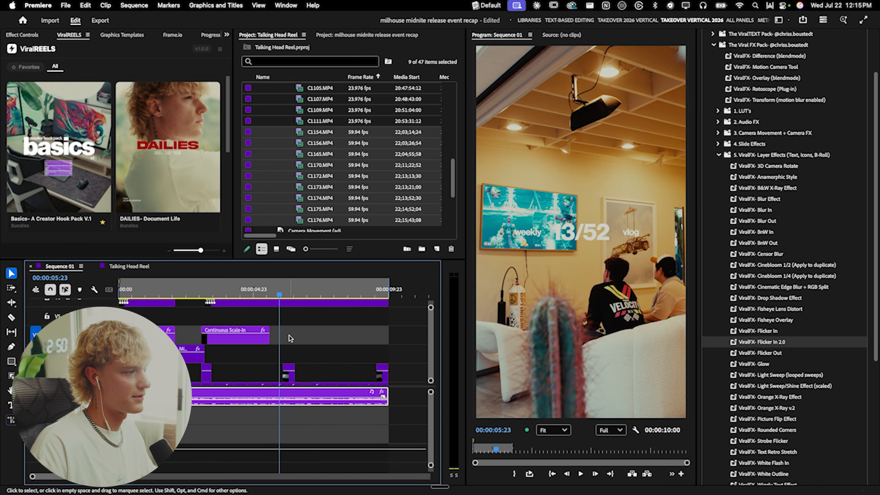
# Insert another Continuous Scale-In preset from Clip Deck directly after the previous scaling clip and trim it to the sequence end.
pyautogui.press('`')
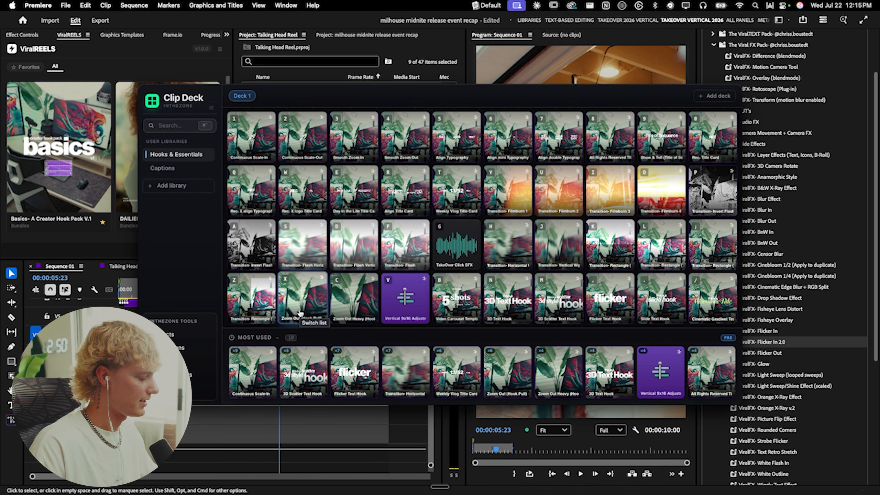
pyautogui.press('1')
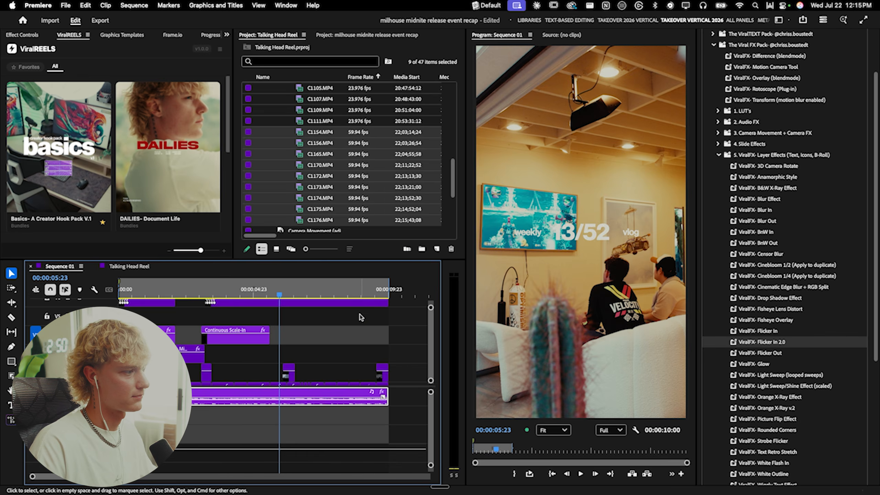
pyautogui.moveTo(295, 346); pyautogui.dragTo(293, 332)
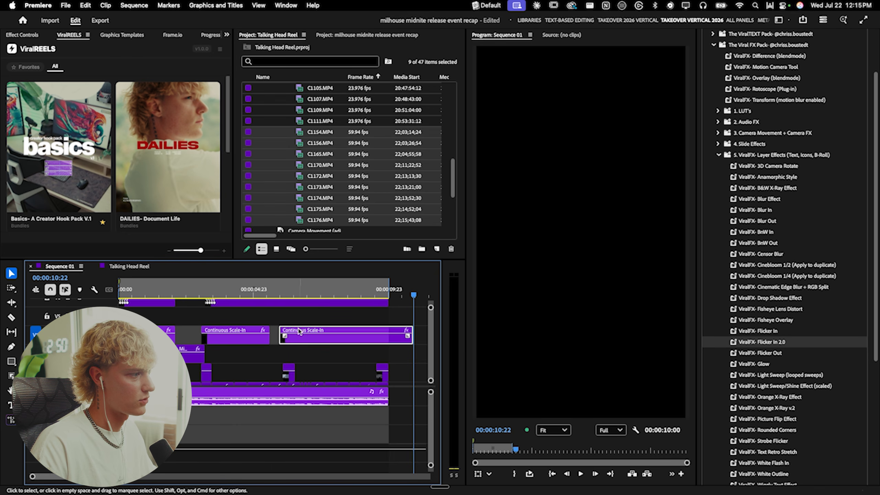
pyautogui.moveTo(402, 339); pyautogui.dragTo(387, 339)
# Play back the two consecutive Continuous Scale-In clips under the 13/52 title through to the end of Sequence 01.
pyautogui.click(251, 291)
pyautogui.press('c')
pyautogui.press('v')
pyautogui.press('space')
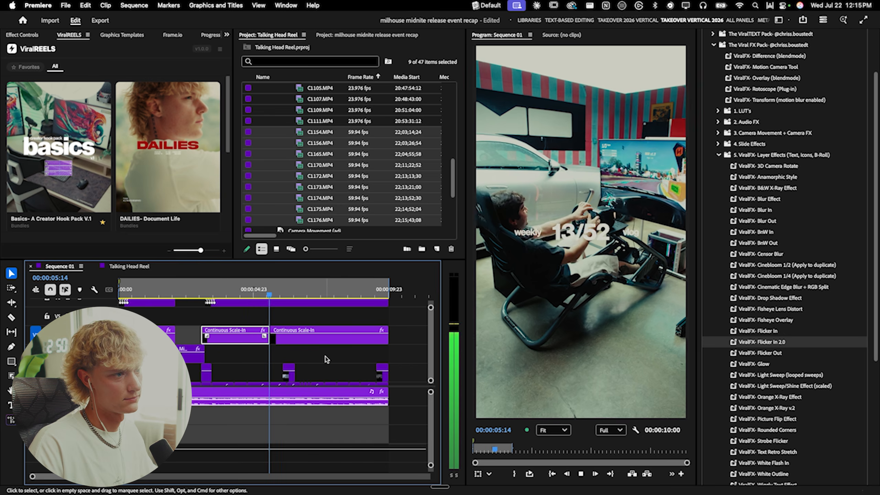
pyautogui.press('-')
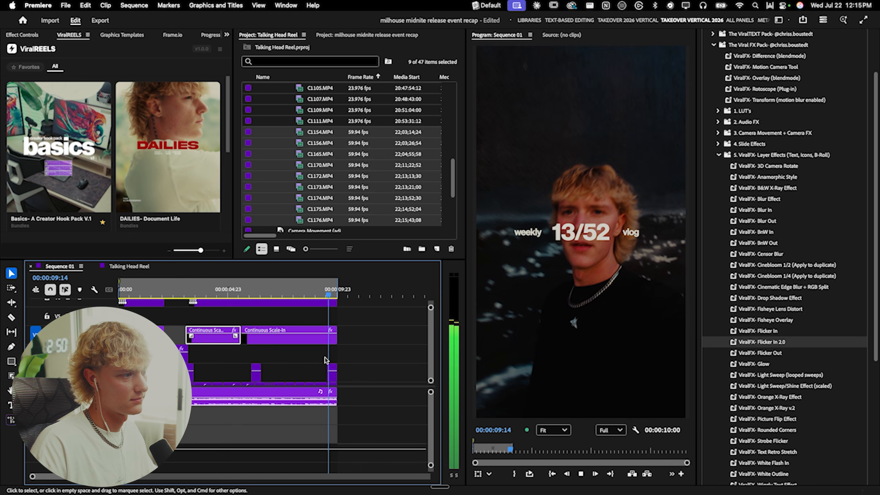
pyautogui.press('-')
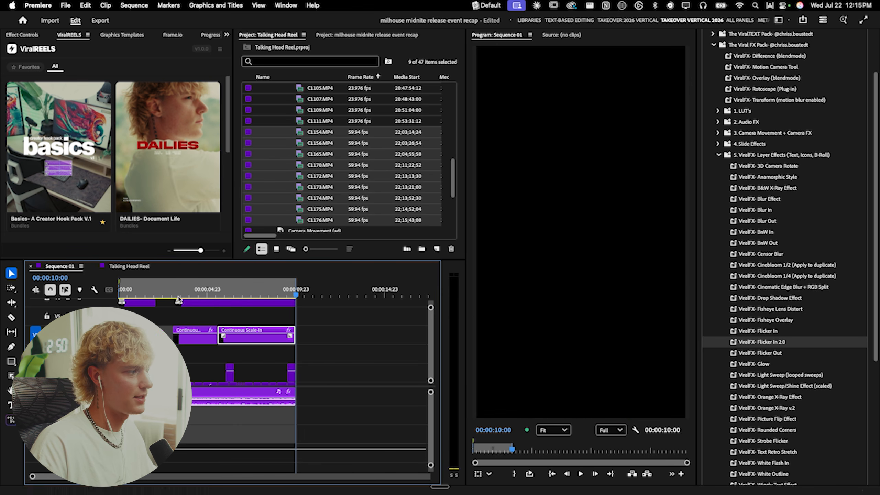
# Insert a Filmburn transition from Clip Deck at the very start of Sequence 01.
pyautogui.moveTo(290, 291); pyautogui.dragTo(120, 291)
pyautogui.scroll(2, 221, 329)
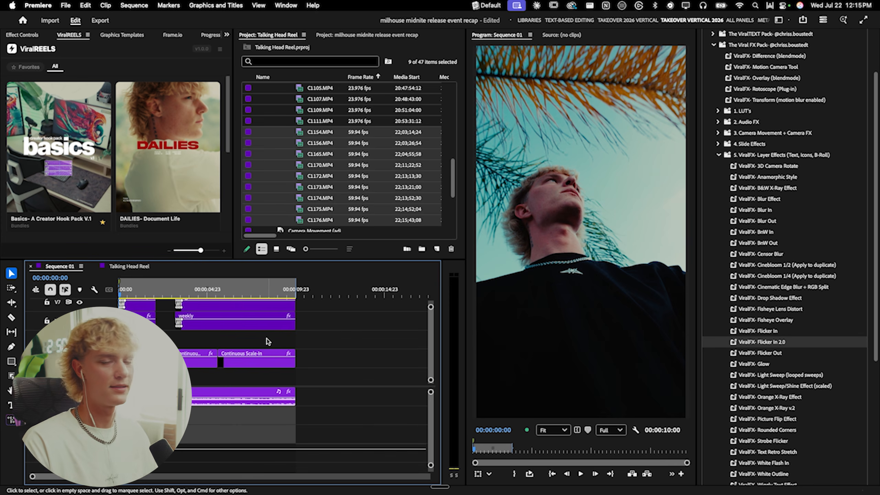
pyautogui.press('`')
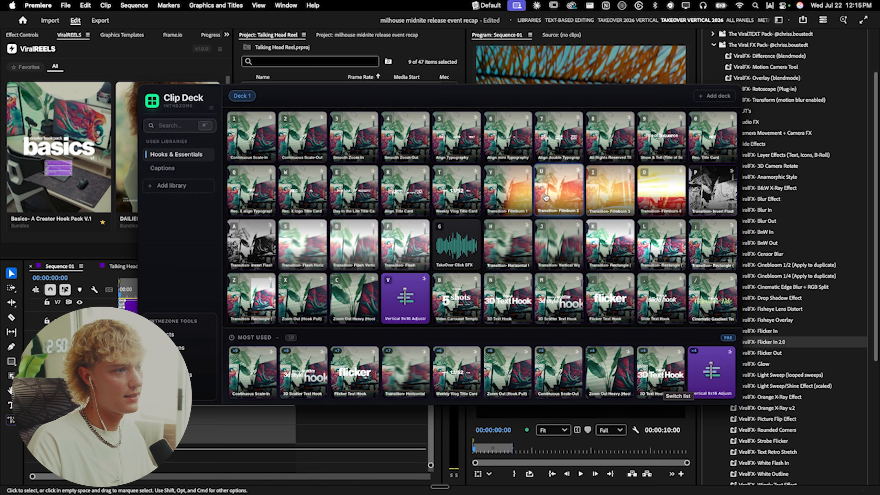
pyautogui.press('Escape')
pyautogui.press('space')
pyautogui.scroll(4, 165, 308)
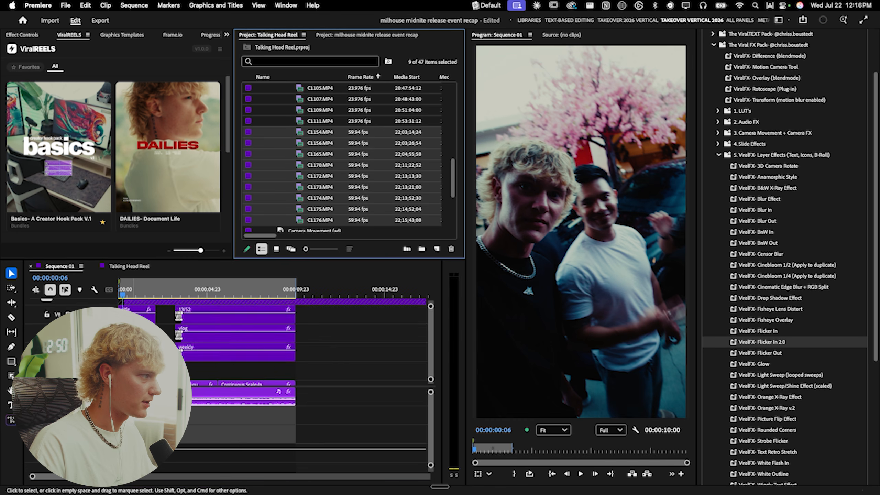
# Review the Filmburn transition and the stacked clips at the opening of Sequence 01.
pyautogui.press('=')
pyautogui.press('=')
pyautogui.scroll(5, 129, 306)
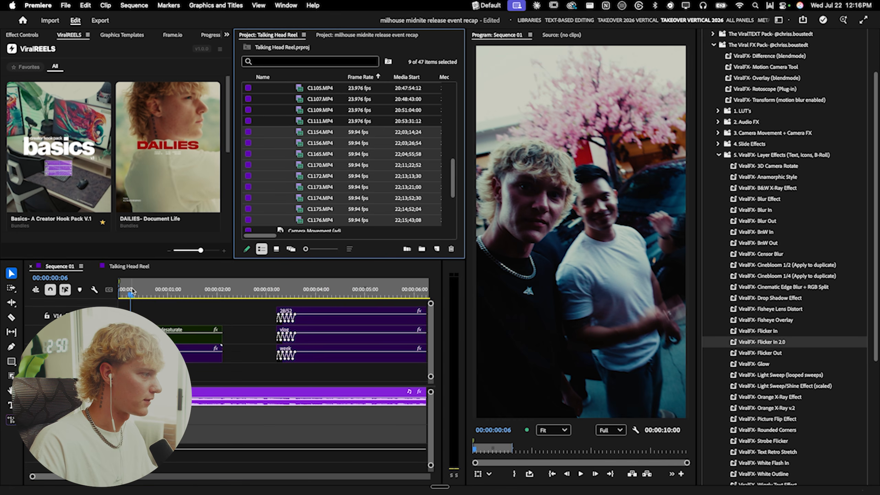
pyautogui.moveTo(133, 291); pyautogui.dragTo(120, 291)
pyautogui.scroll(-7, 136, 319)
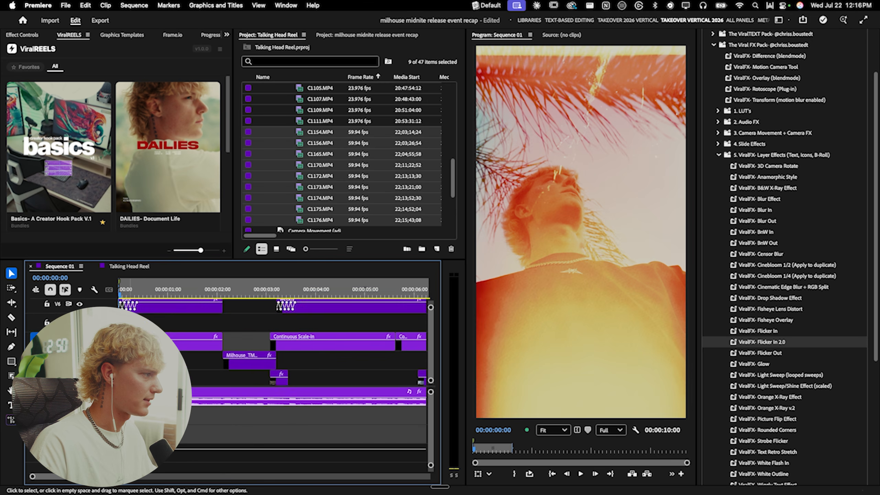
pyautogui.scroll(-2, 274, 343)
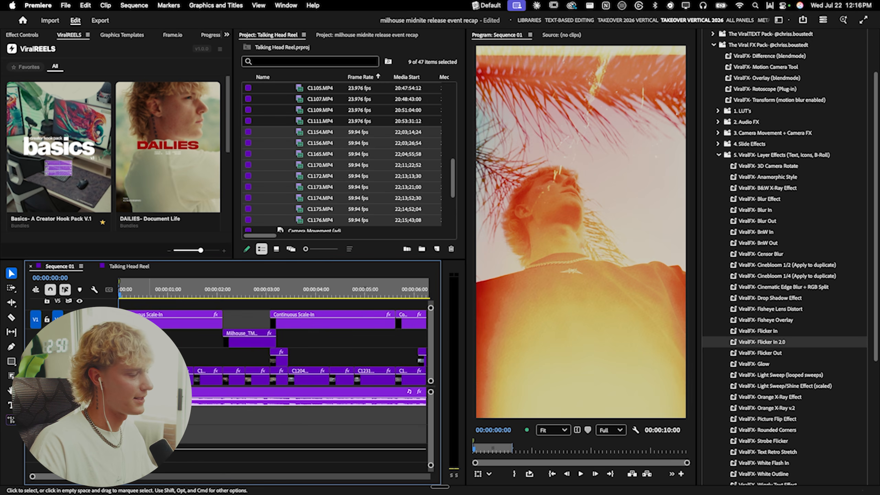
pyautogui.press('space')
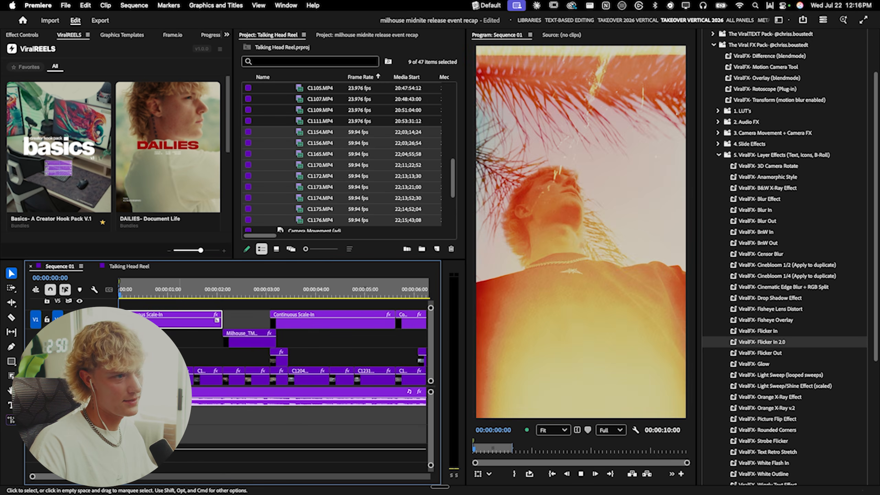
pyautogui.press('space')
pyautogui.click(119, 291)
pyautogui.press('-')
pyautogui.press('-')
pyautogui.press('-')
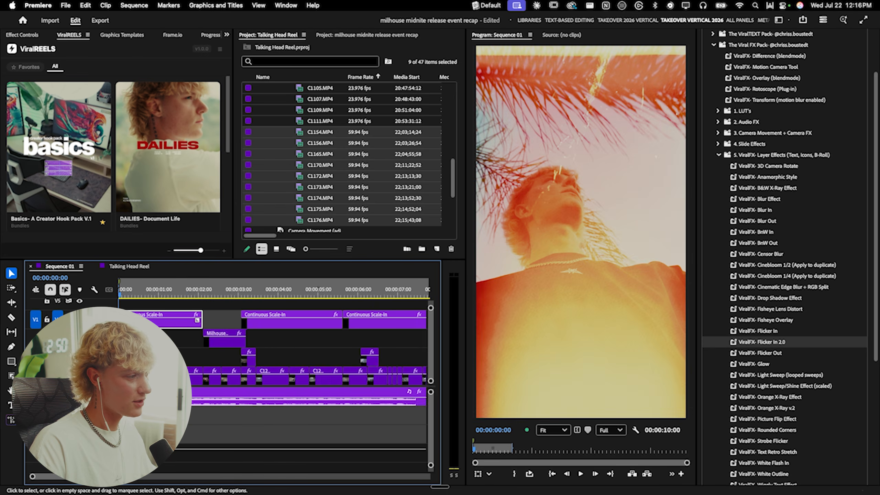
# Insert the Transition- Invert Flash preset from Clip Deck at 00:00:03:00, over the end of the Milhouse title.
pyautogui.press('`')
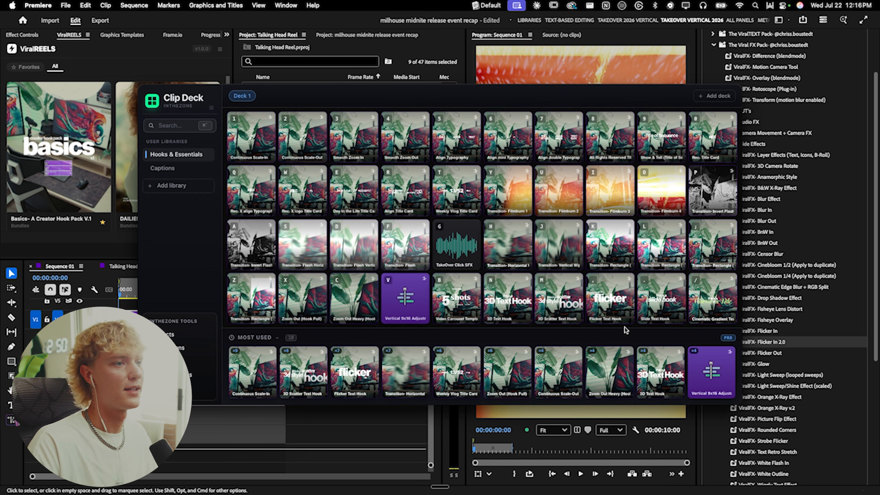
pyautogui.click(277, 413)
pyautogui.click(152, 294)
pyautogui.press('=')
pyautogui.press('=')
pyautogui.press('=')
pyautogui.click(312, 294)
pyautogui.click(305, 294)
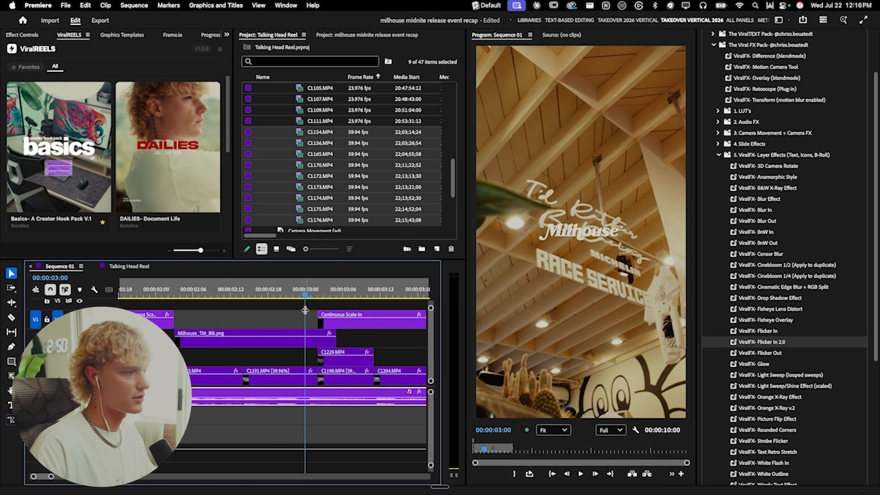
pyautogui.hotkey('alt', 'space')
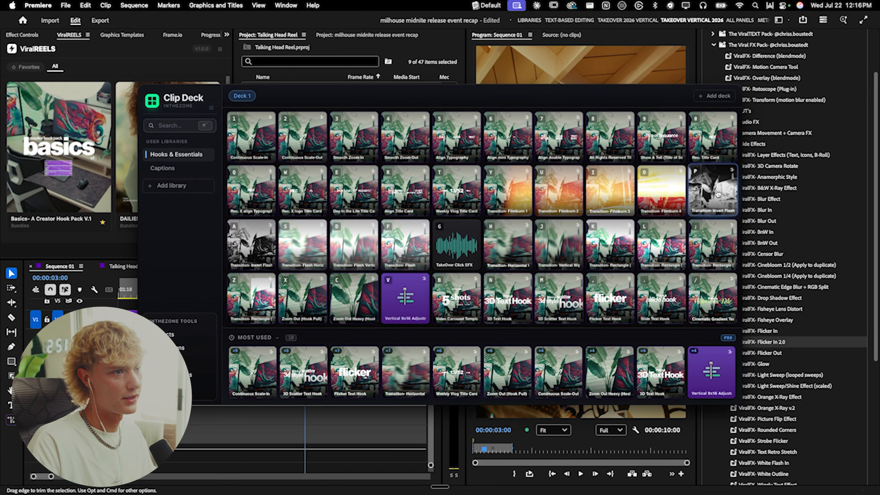
pyautogui.moveTo(302, 244); pyautogui.dragTo(414, 362)
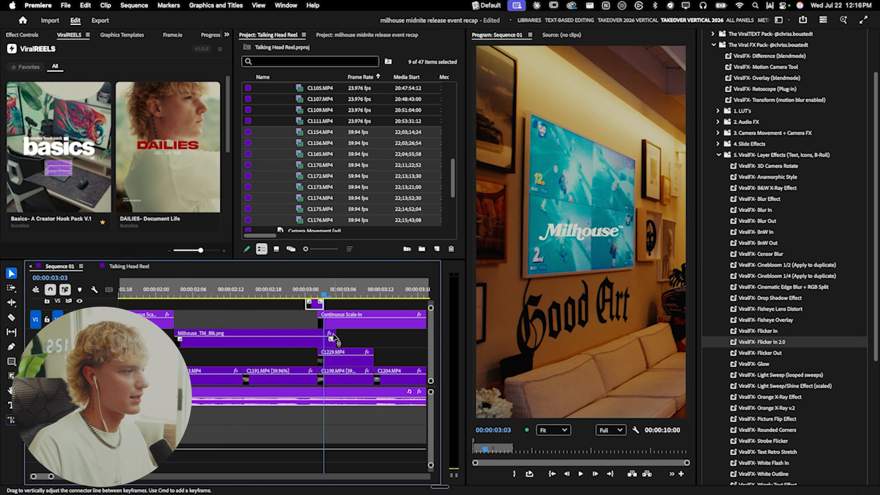
# Play the invert flash transition and check it frame by frame from 00:00:03:00 to 00:00:03:03.
pyautogui.scroll(3, 323, 336)
pyautogui.click(296, 289)
pyautogui.press('space')
pyautogui.press('space')
pyautogui.click(296, 287)
pyautogui.press('space')
pyautogui.moveTo(297, 287); pyautogui.dragTo(303, 287)
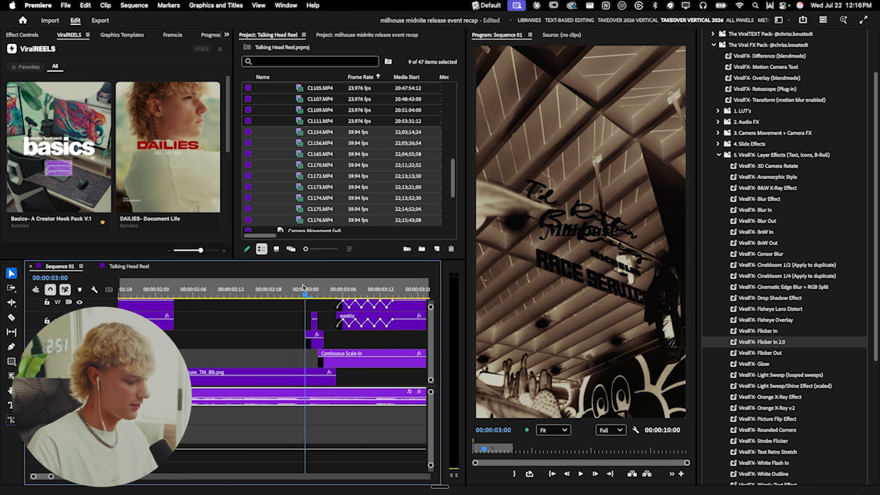
pyautogui.press('Right')
pyautogui.press('Right')
pyautogui.press('Right')
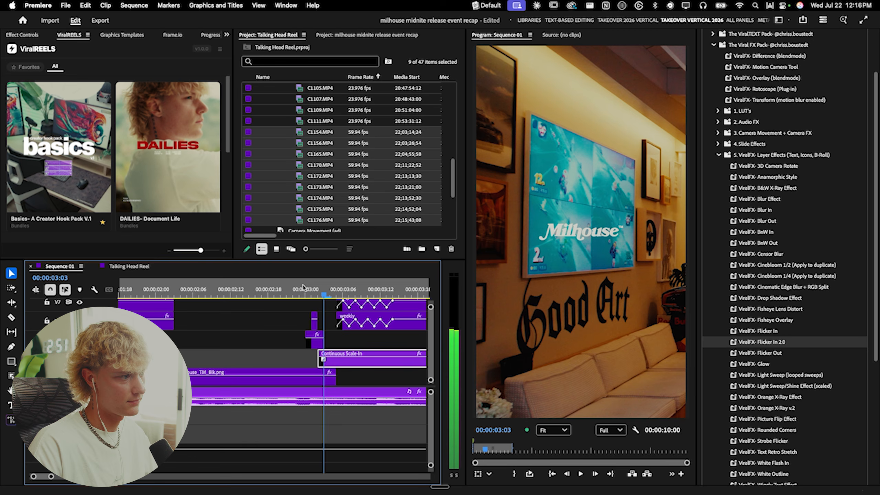
# Shift the invert flash transition clips one frame earlier to end at the Continuous Scale-In clip's start and replay the cut.
pyautogui.click(296, 289)
pyautogui.press('space')
pyautogui.press('space')
pyautogui.moveTo(292, 314); pyautogui.dragTo(311, 346)
pyautogui.click(281, 289)
pyautogui.press('space')
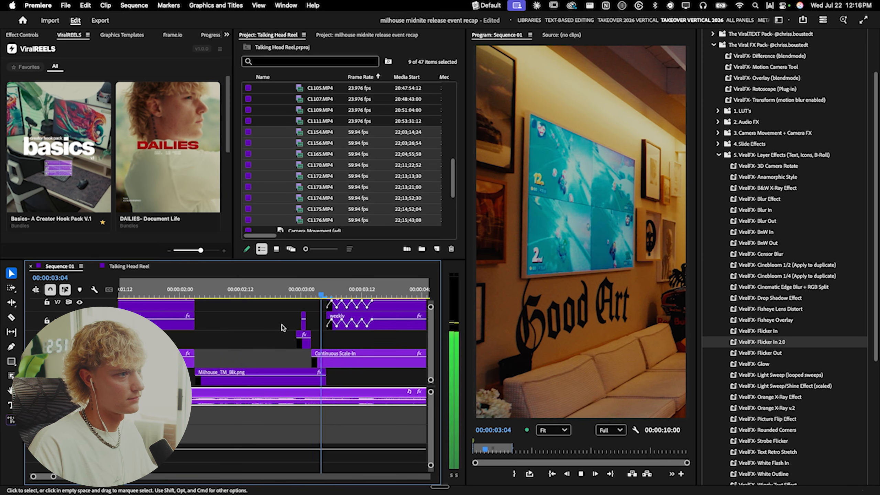
# Replay the section from the Milhouse title through the invert flash into the 13/52 title.
pyautogui.scroll(-2, 284, 327)
pyautogui.press('space')
pyautogui.click(261, 290)
pyautogui.scroll(-3, 247, 343)
pyautogui.press('space')
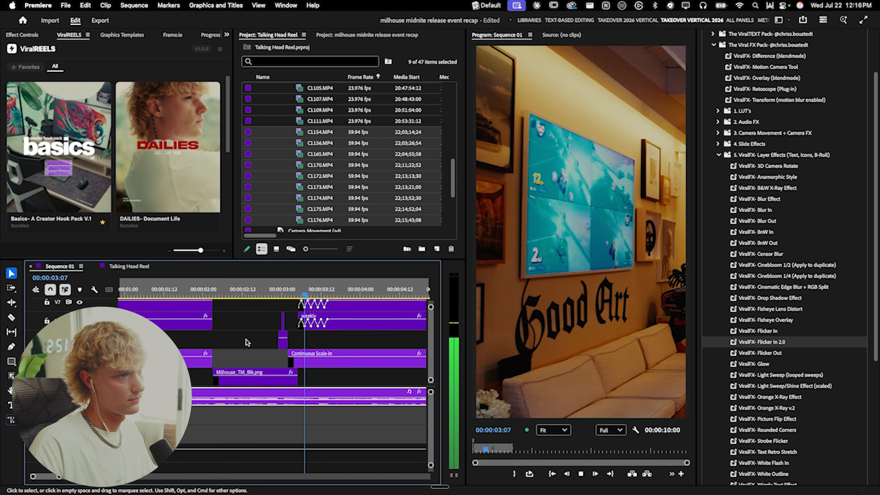
pyautogui.press('space')
pyautogui.scroll(-2, 247, 342)
pyautogui.scroll(-3, 247, 342)
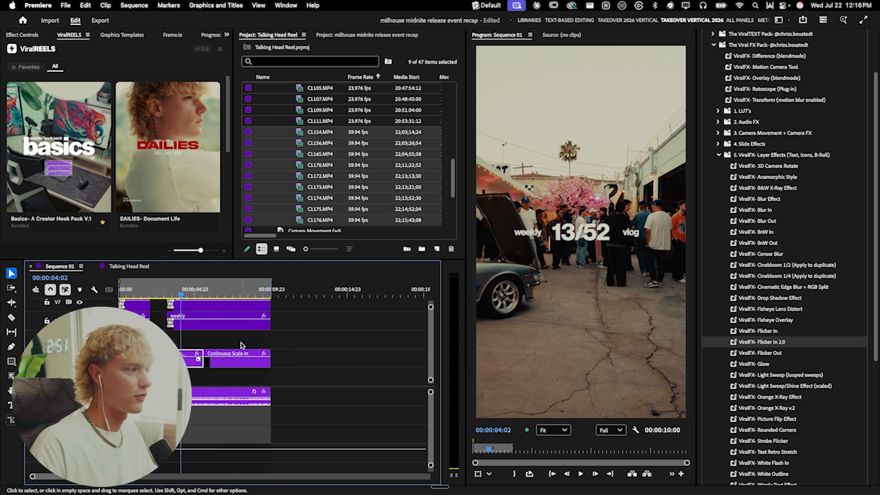
# Switch to the Talking Head Reel sequence and return the playhead to its start.
pyautogui.click(138, 267)
pyautogui.moveTo(129, 289); pyautogui.dragTo(119, 290)
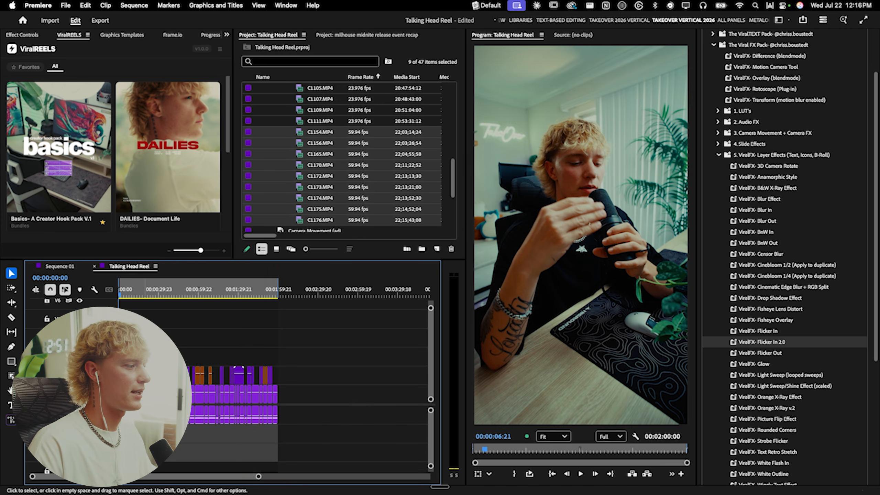
pyautogui.scroll(3, 121, 340)
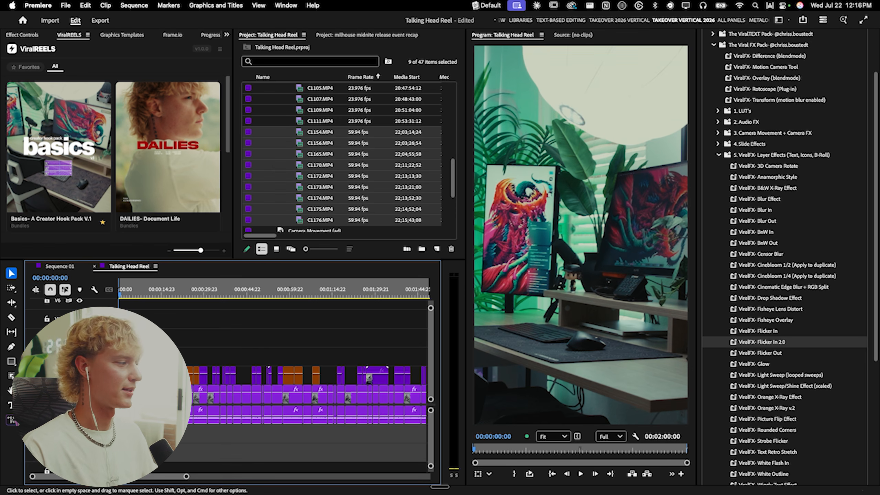
pyautogui.scroll(2, 121, 340)
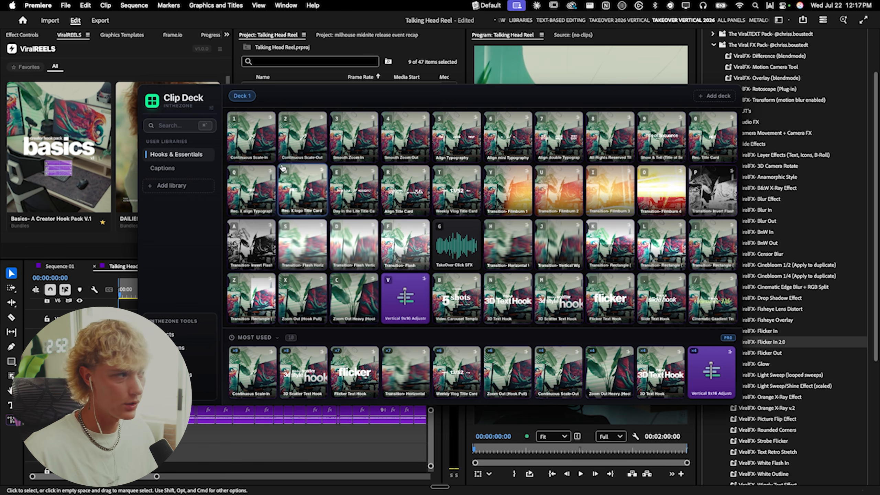
pyautogui.click(87, 243)
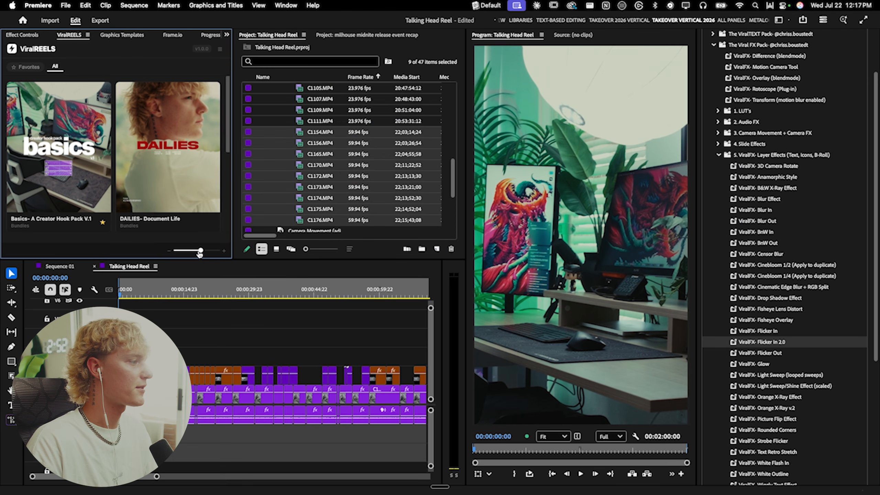
# Shrink the ViralREELS thumbnails and browse the Basics, DAILIES and Essential template bundles.
pyautogui.moveTo(200, 251); pyautogui.dragTo(189, 251)
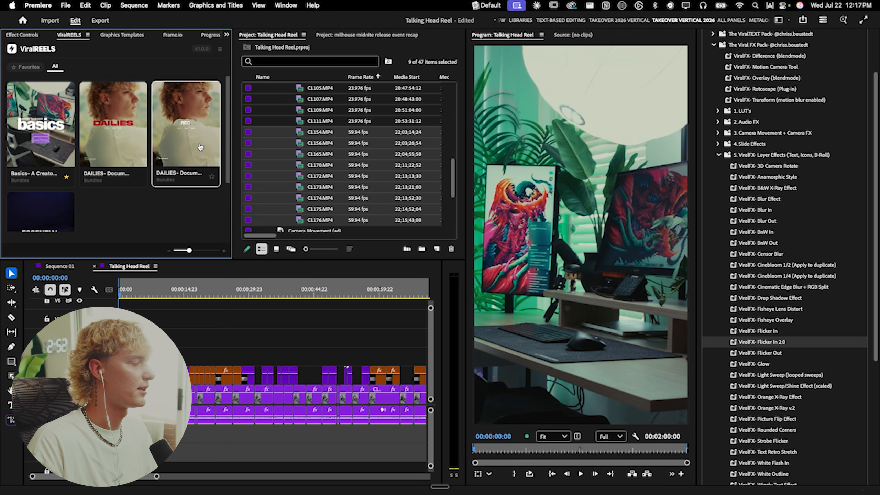
pyautogui.scroll(-3, 153, 191)
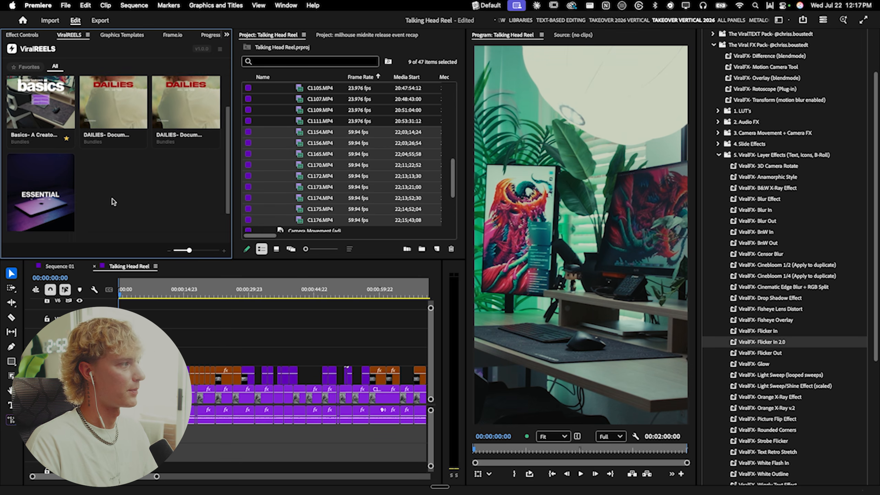
pyautogui.scroll(3, 111, 202)
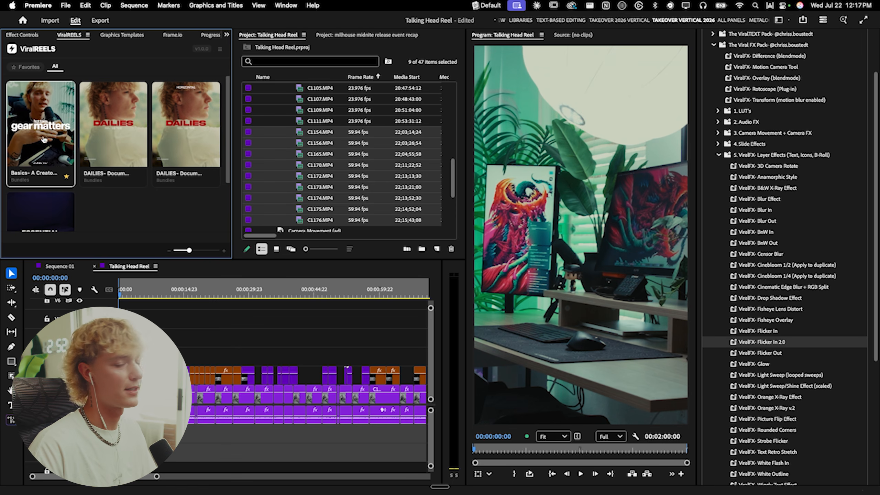
pyautogui.scroll(-2, 153, 222)
pyautogui.scroll(2, 155, 227)
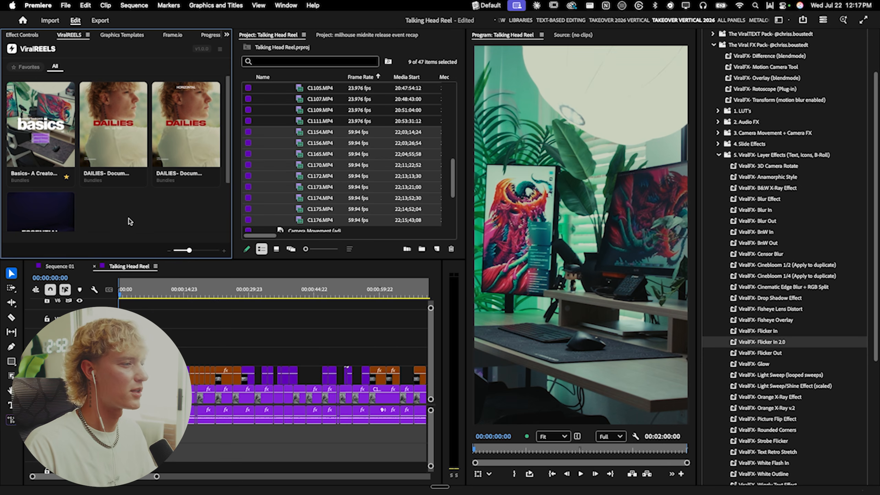
pyautogui.click(191, 342)
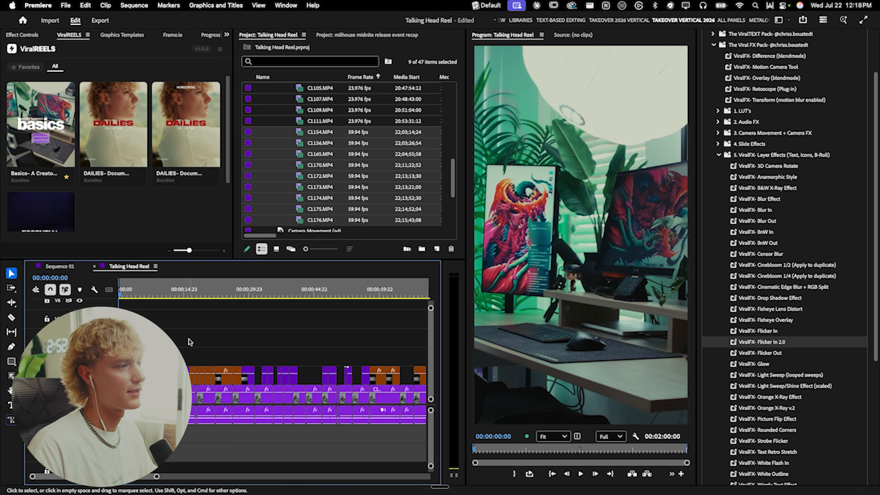
# Insert the 3D Text Hook preset from Clip Deck at the start of the Talking Head Reel sequence.
pyautogui.press('`')
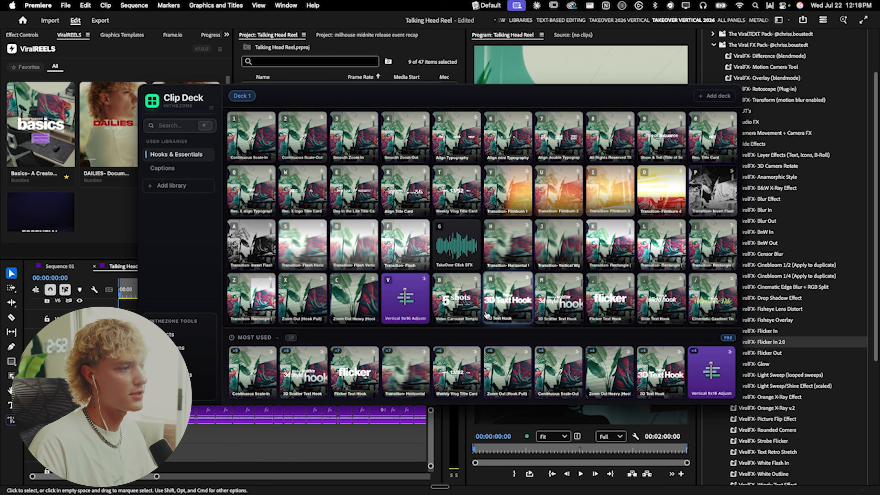
pyautogui.click(503, 314)
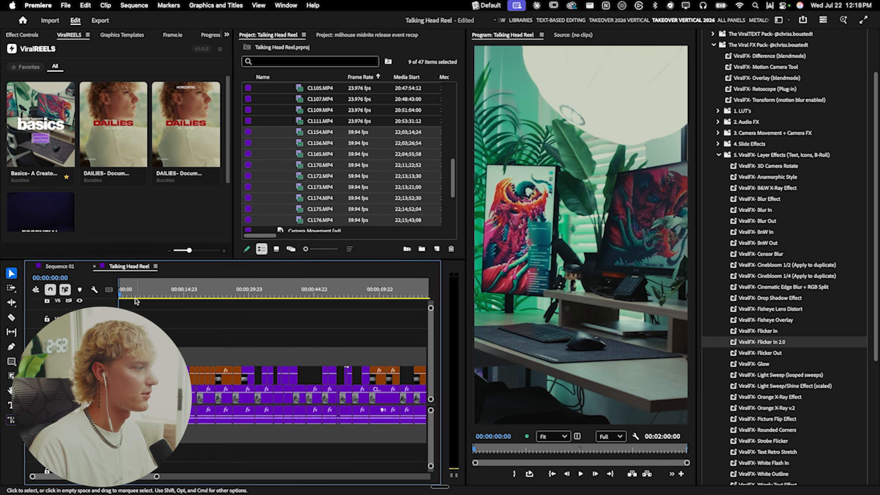
pyautogui.scroll(5, 135, 381)
pyautogui.hscroll(-3, 136, 381)
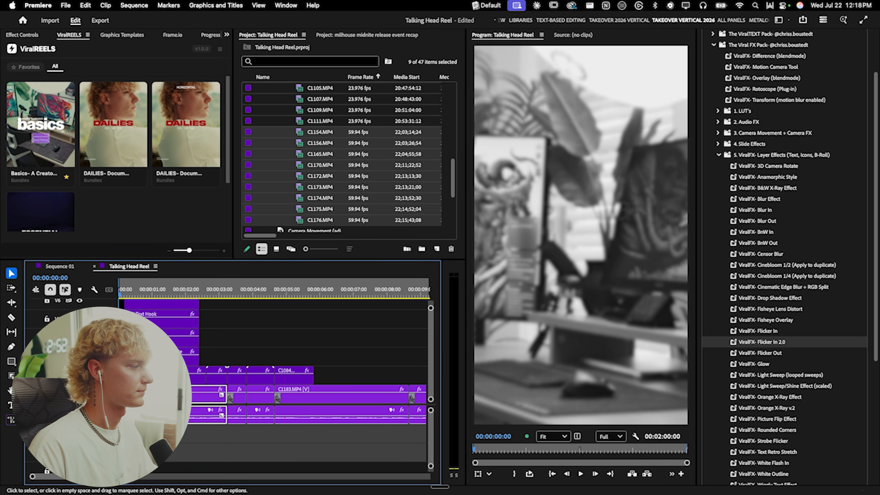
# Shorten the stacked 3D Text Hook layers so they end together with the opening C1054 clip.
pyautogui.press('`')
pyautogui.moveTo(206, 191); pyautogui.dragTo(141, 265)
pyautogui.click(173, 268)
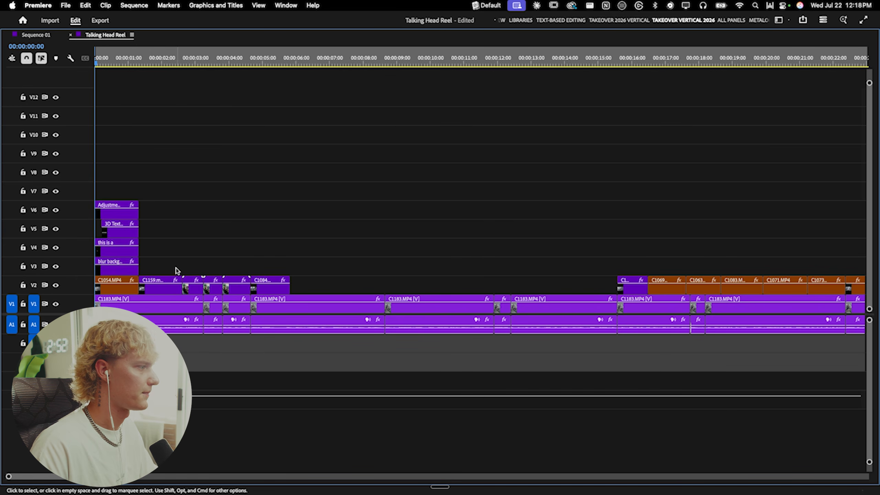
pyautogui.press('`')
# Play the opening from the 3D Text Hook into the C1159 clip, then replay the cut between them.
pyautogui.scroll(3, 200, 336)
pyautogui.press('space')
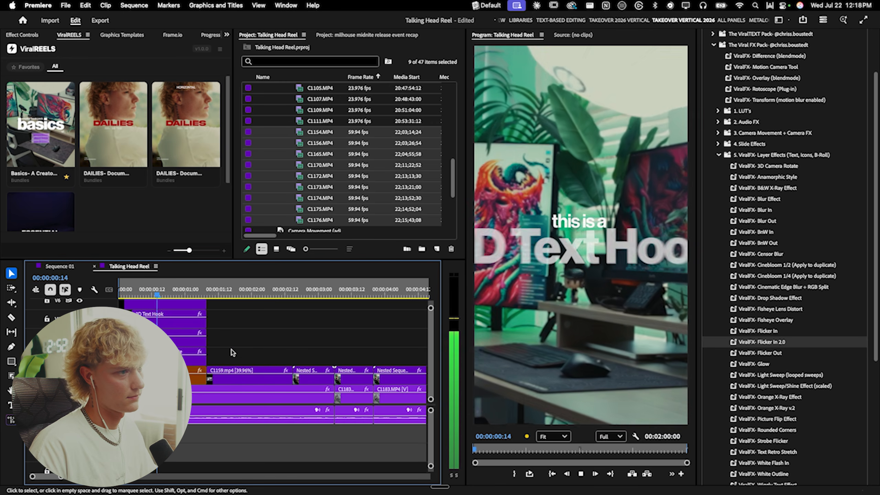
pyautogui.press('space')
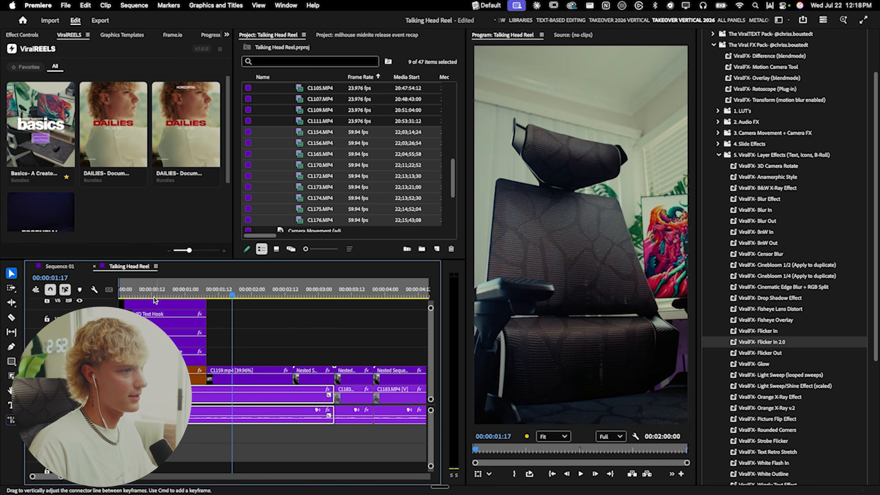
pyautogui.click(182, 293)
pyautogui.press('space')
pyautogui.press('c')
pyautogui.press('v')
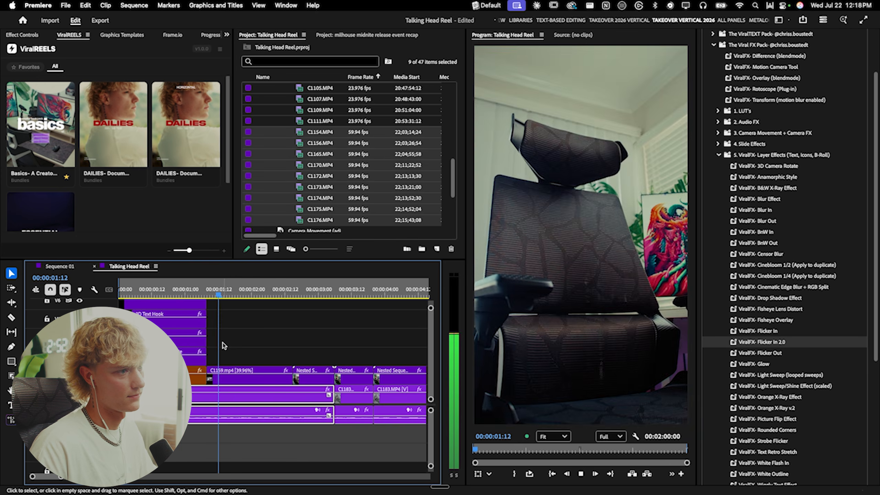
pyautogui.press('space')
# Change the hook's small line to "for" and its large 3D line to "3 years".
pyautogui.click(177, 293)
pyautogui.click(191, 341)
pyautogui.moveTo(876, 91); pyautogui.dragTo(868, 36)
pyautogui.click(713, 36)
pyautogui.click(720, 47)
pyautogui.doubleClick(751, 90)
pyautogui.write('for')
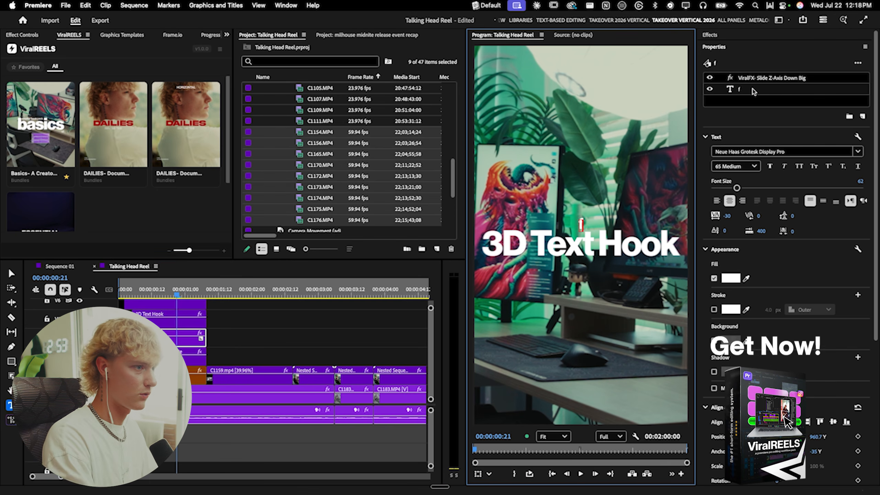
pyautogui.write('3')
pyautogui.write(' years')
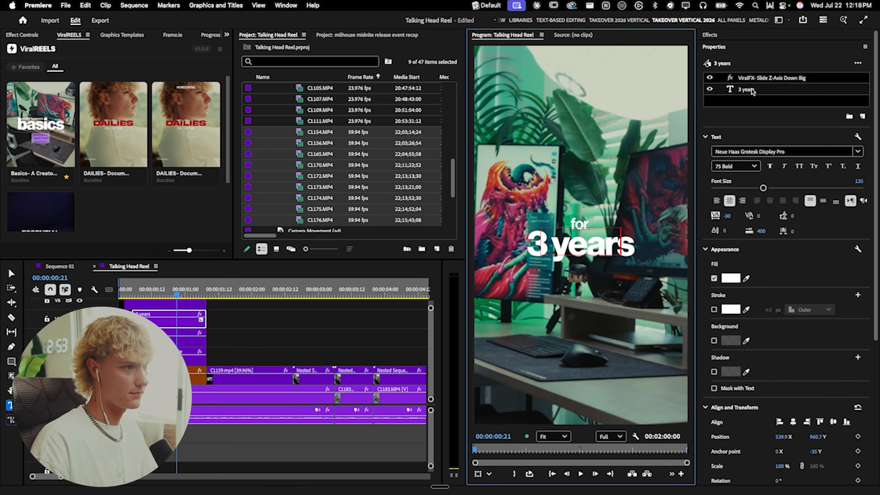
# Set the "for" text's vertical position to 913 and replay the sequence from its start.
pyautogui.click(191, 339)
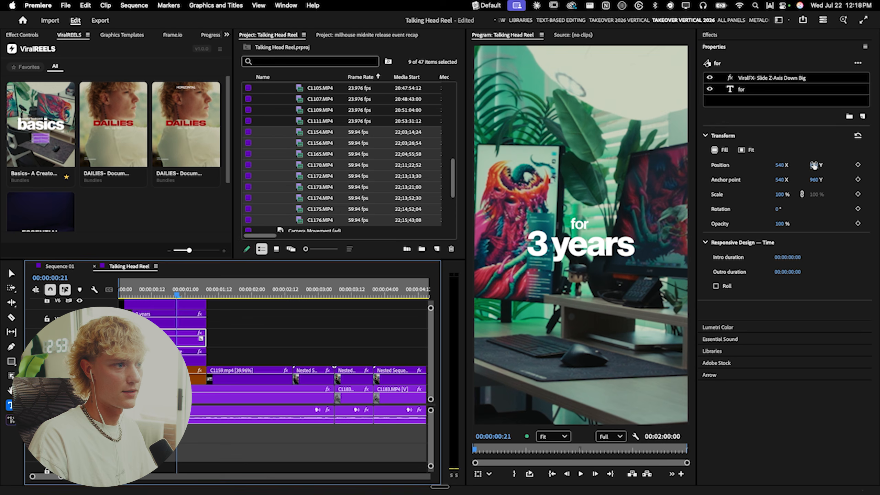
pyautogui.moveTo(815, 165); pyautogui.dragTo(824, 163)
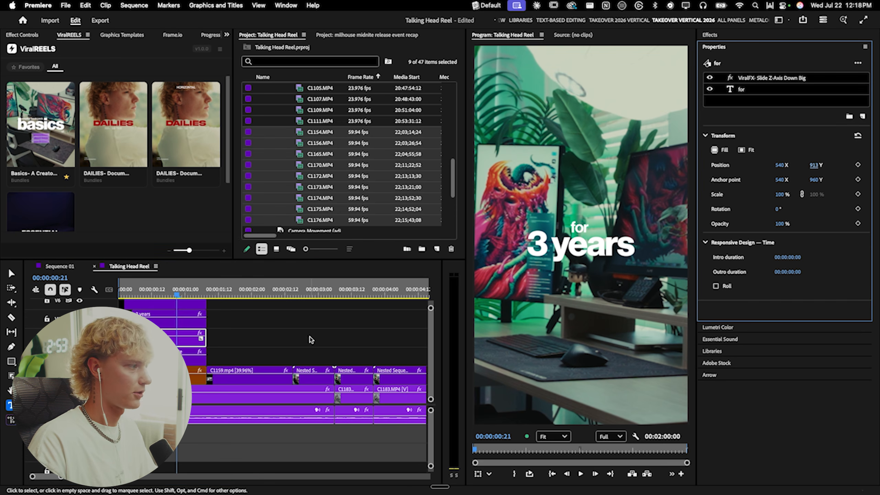
pyautogui.click(309, 338)
pyautogui.moveTo(177, 292); pyautogui.dragTo(120, 292)
pyautogui.press('v')
pyautogui.press('space')
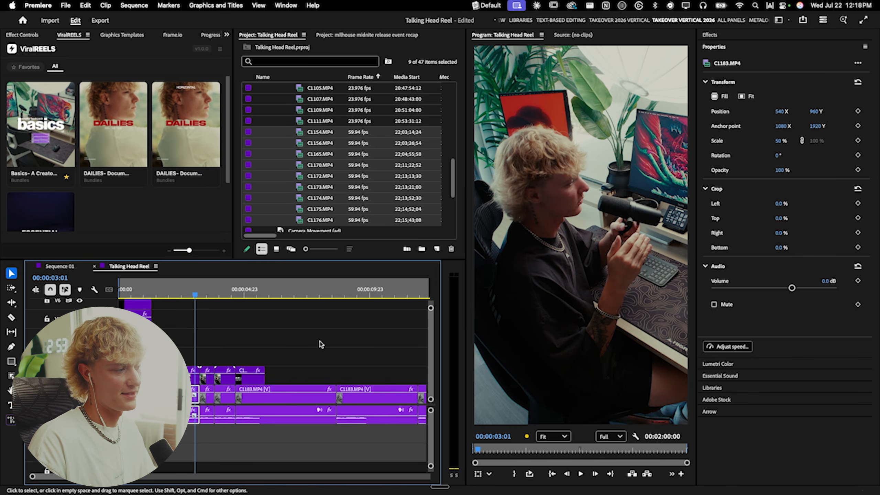
# Insert the Mini-Alignment caption preset near 6:16 and move its stacked clips to start right after the b-roll on V2.
pyautogui.scroll(-3, 320, 343)
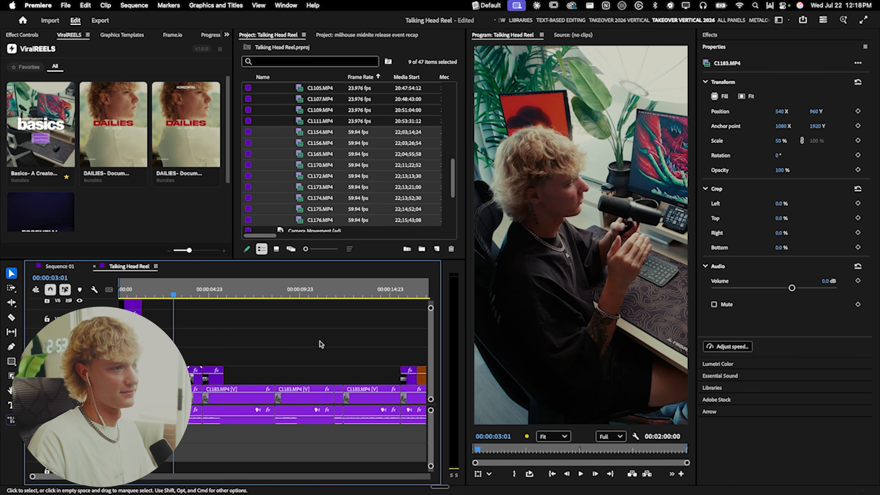
pyautogui.click(216, 294)
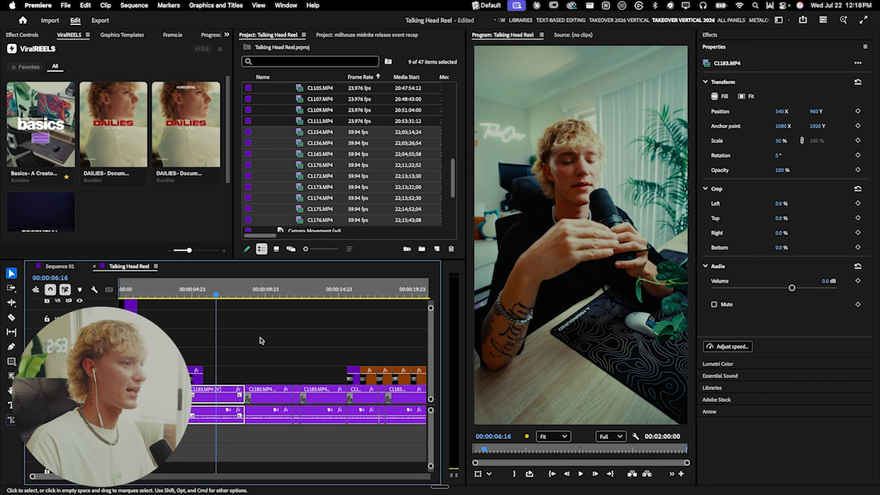
pyautogui.press('`')
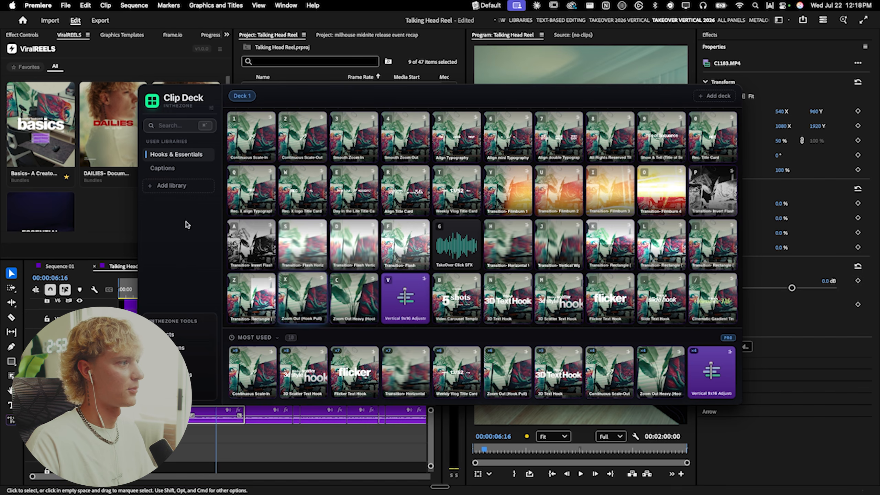
pyautogui.click(163, 168)
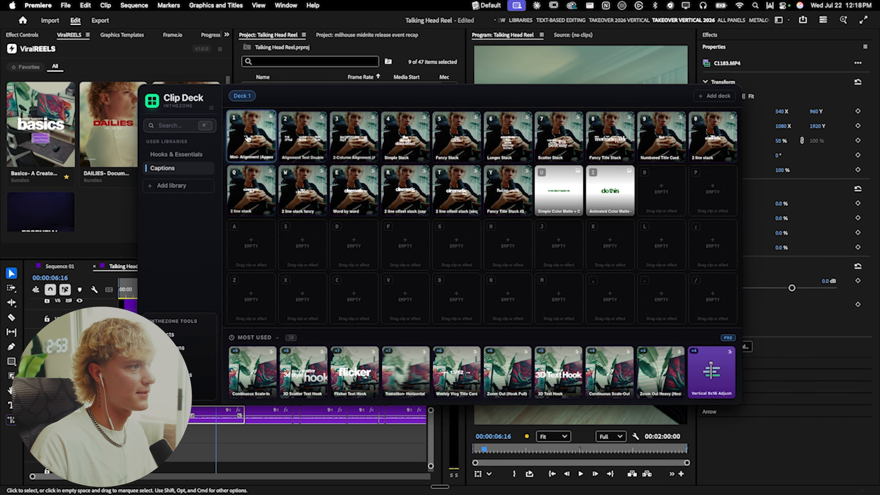
pyautogui.press('Escape')
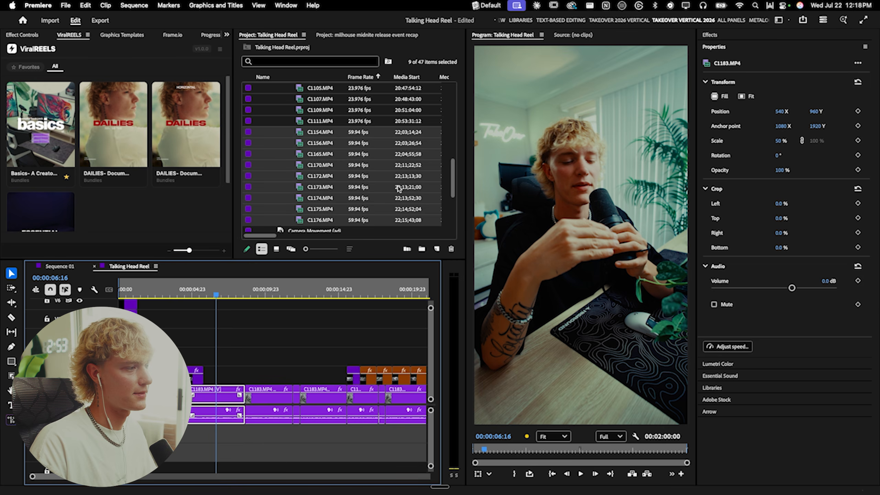
pyautogui.click(322, 367)
pyautogui.moveTo(209, 324); pyautogui.dragTo(222, 375)
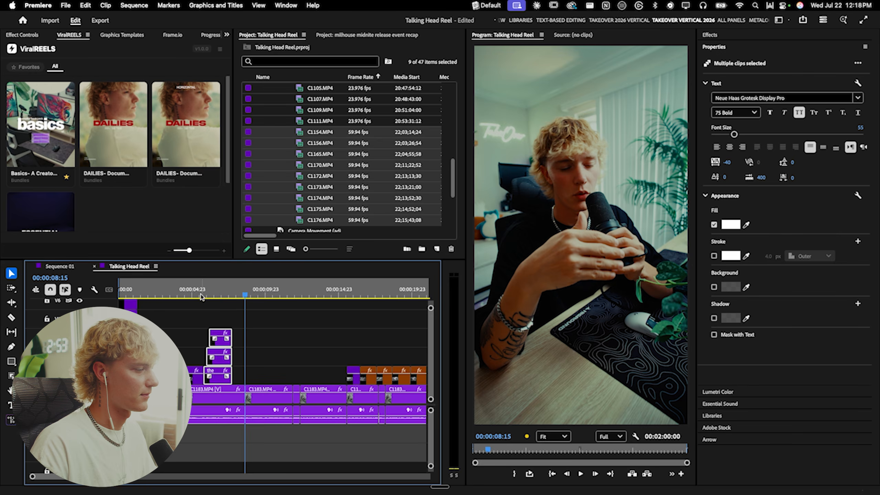
# Play the section with the "THE EASY WAY" caption to check its timing against the speech.
pyautogui.click(197, 294)
pyautogui.press('space')
pyautogui.press('c')
pyautogui.press('v')
pyautogui.press('space')
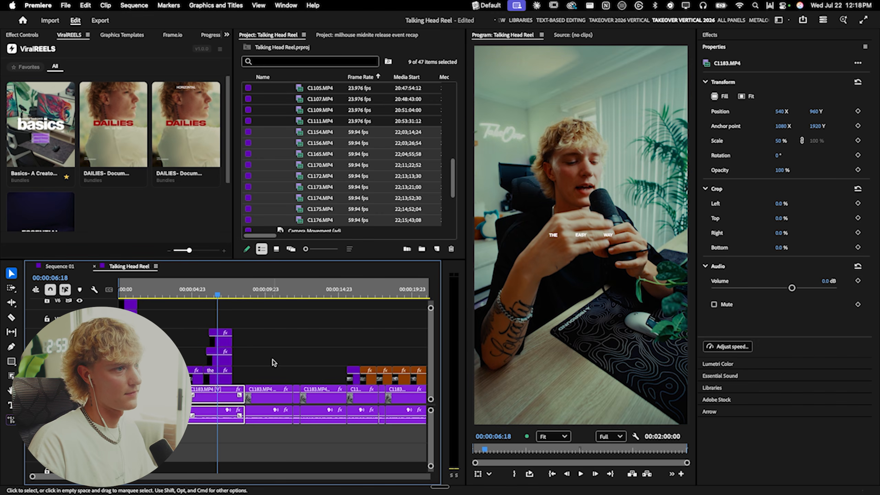
pyautogui.press('space')
pyautogui.press('space')
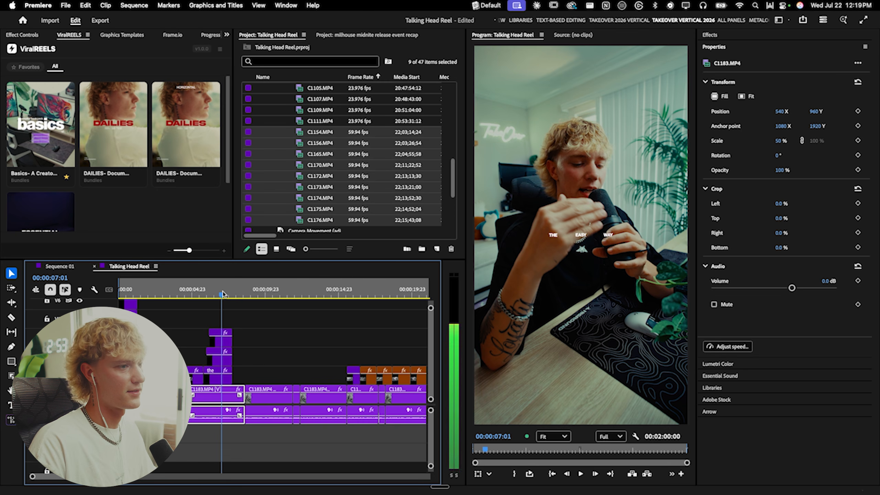
# Insert the Scatter Stack preset from Clip Deck's Captions library at 00:00:09:15.
pyautogui.click(242, 295)
pyautogui.click(260, 294)
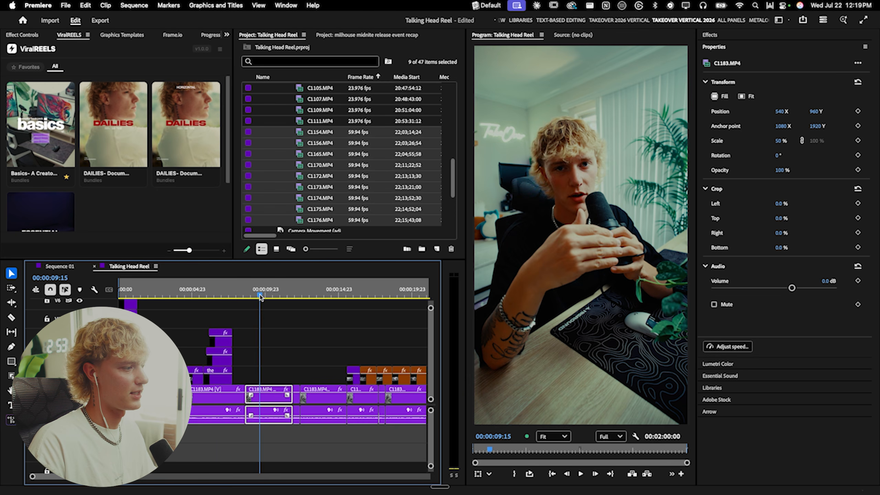
pyautogui.press('super+grave')
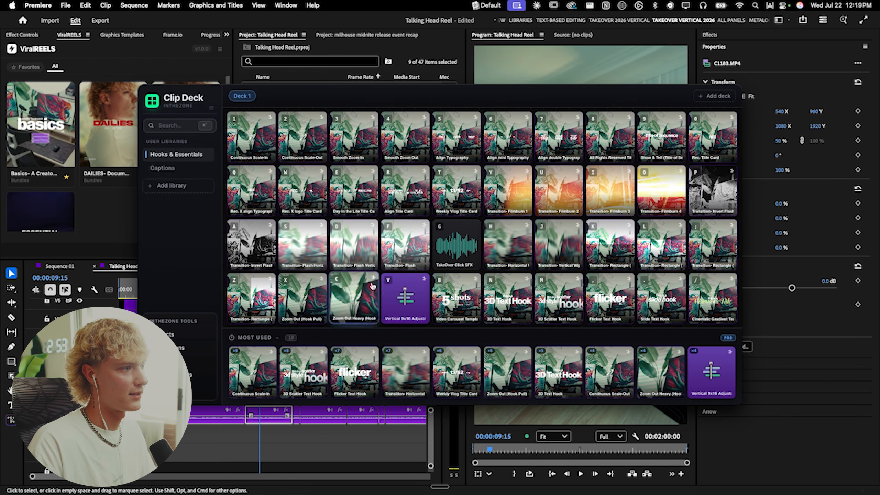
pyautogui.click(162, 168)
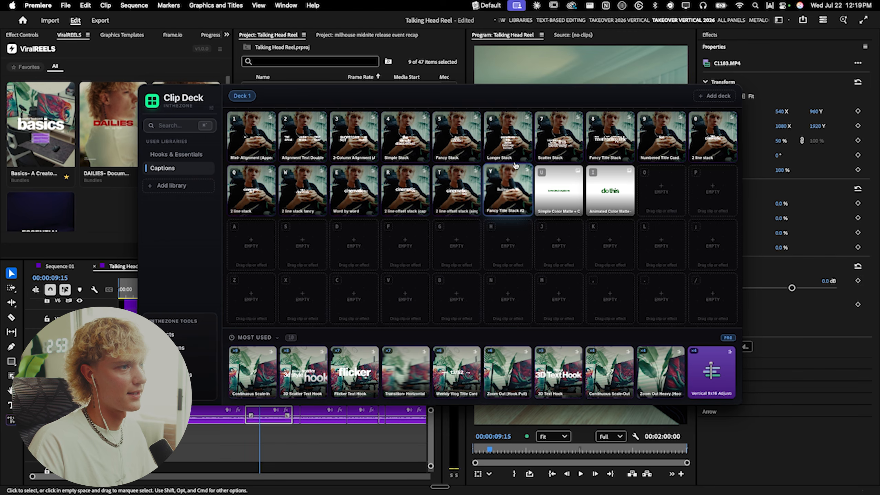
pyautogui.click(560, 140)
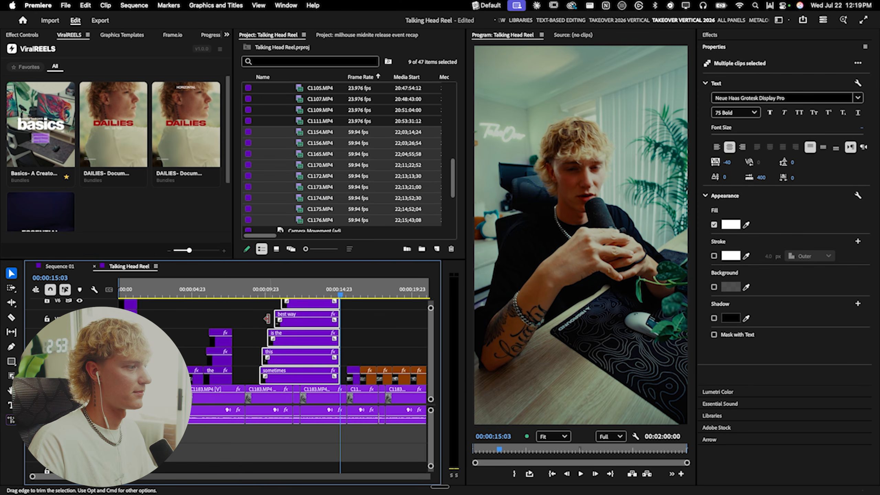
# Return to the start of the Scatter Stack caption and play through its words.
pyautogui.press('Up')
pyautogui.press('Up')
pyautogui.press('Up')
pyautogui.press('space')
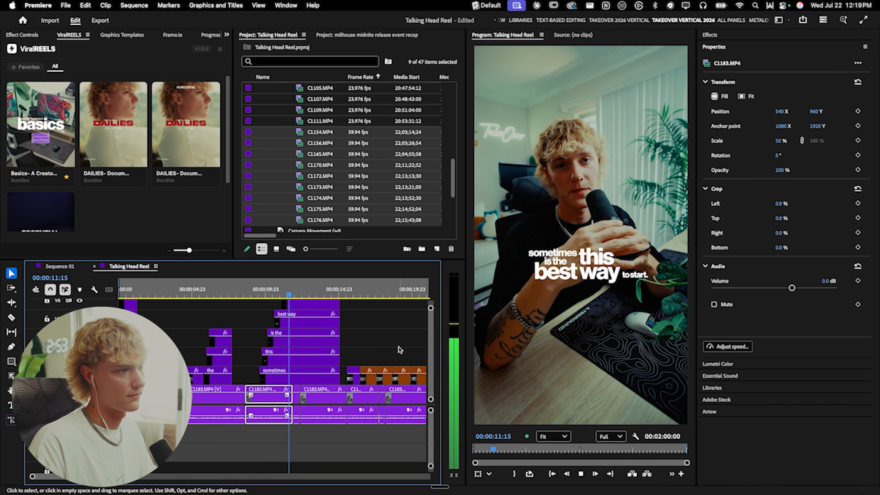
pyautogui.press('space')
# Park the playhead at 00:00:16:12 over the b-roll and compare Clip Deck's Captions and Hooks & Essentials libraries.
pyautogui.hscroll(3, 388, 346)
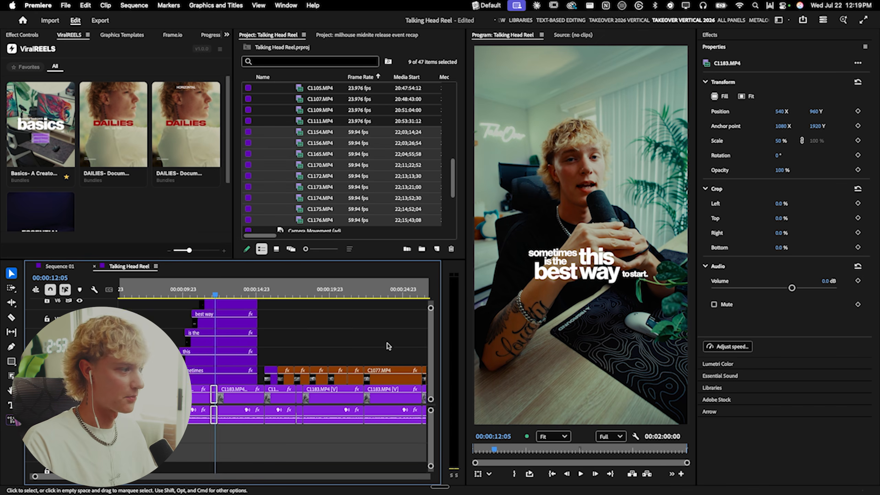
pyautogui.hscroll(5, 388, 345)
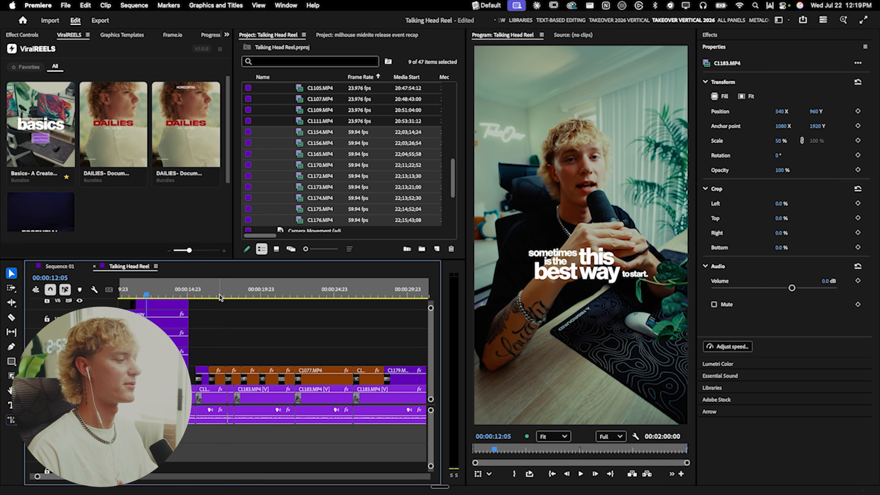
pyautogui.moveTo(196, 293); pyautogui.dragTo(208, 291)
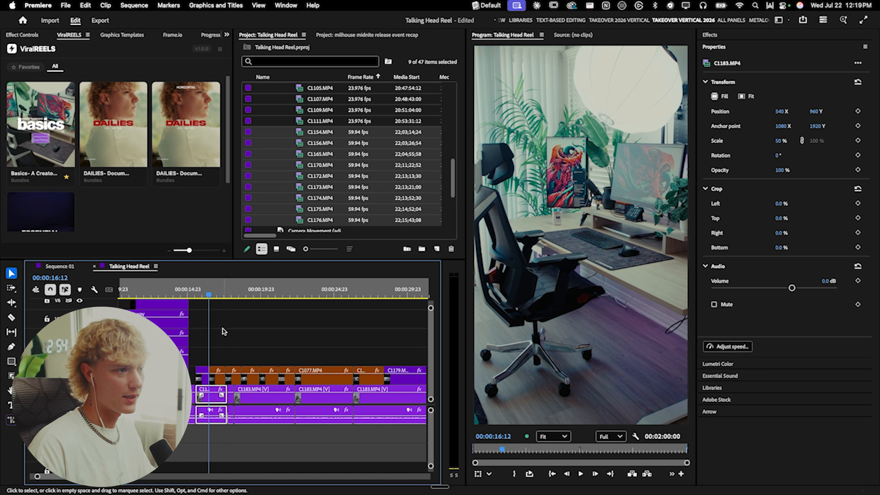
pyautogui.press('super+grave')
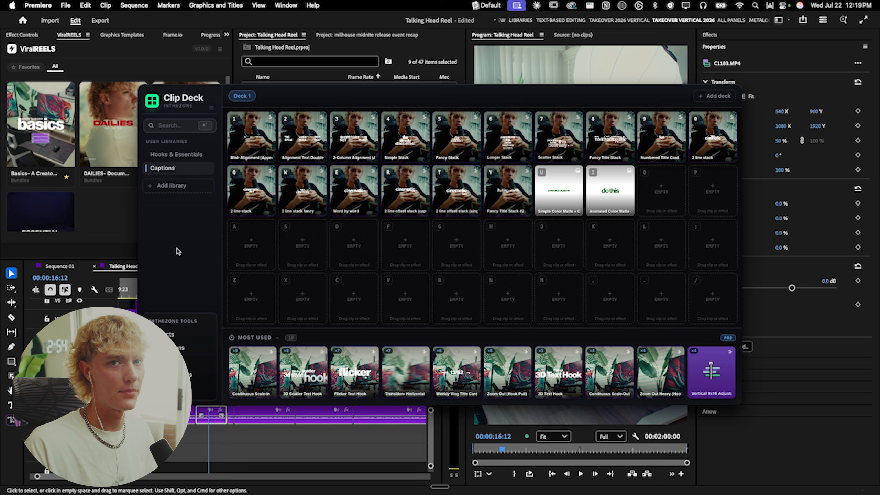
pyautogui.click(183, 161)
pyautogui.click(184, 163)
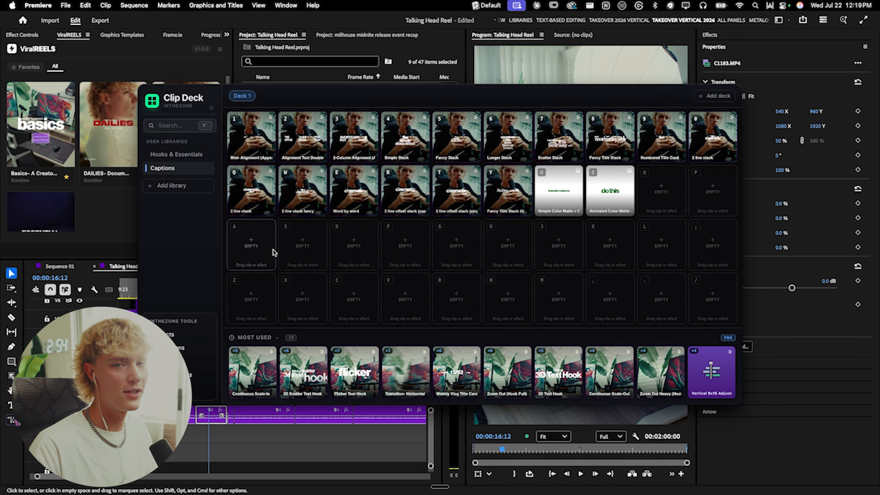
pyautogui.click(167, 154)
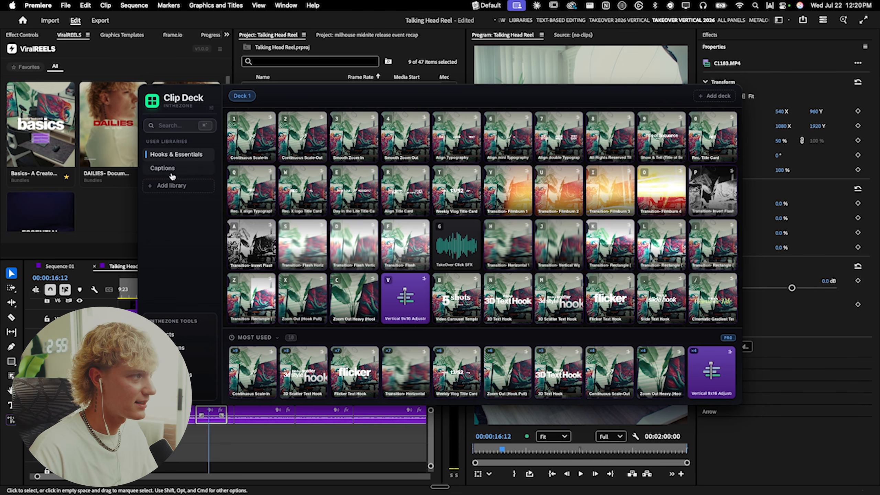
pyautogui.click(162, 167)
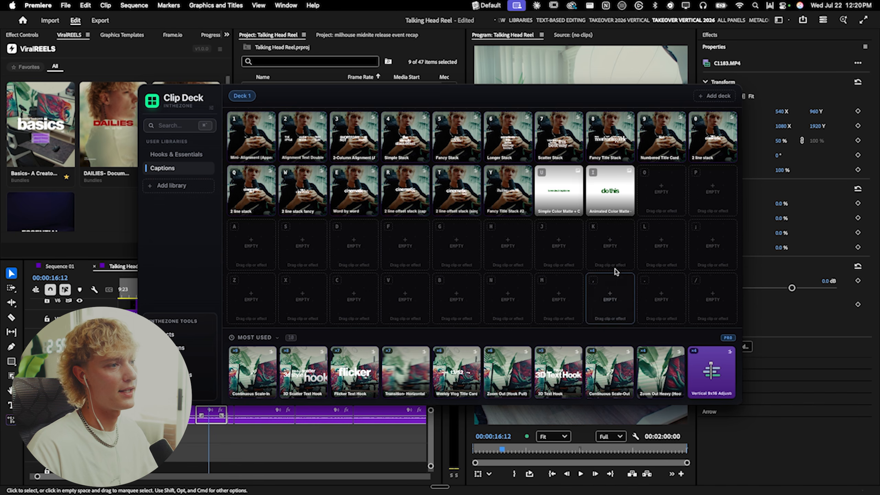
pyautogui.press('Escape')
# Return to the Scatter Stack caption in the Talking Head Reel timeline and play through its end.
pyautogui.scroll(-3, 239, 346)
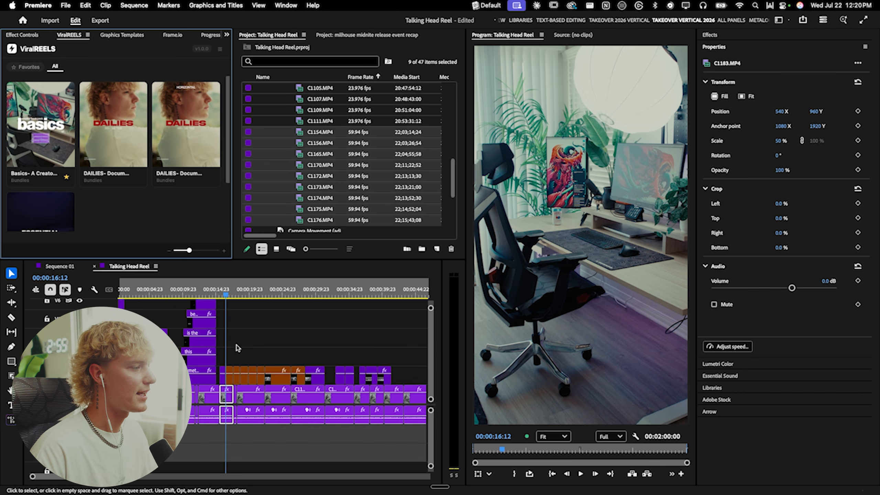
pyautogui.click(203, 290)
pyautogui.scroll(3, 188, 343)
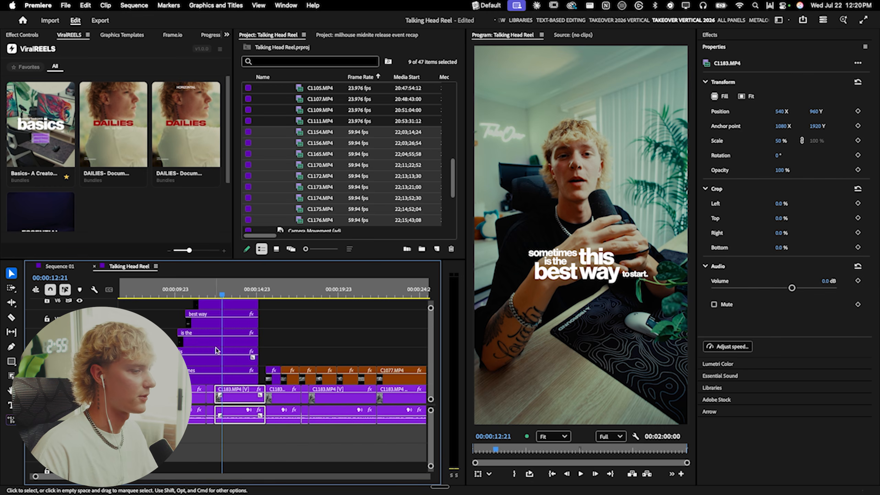
pyautogui.scroll(1, 189, 343)
pyautogui.scroll(1, 213, 345)
pyautogui.click(192, 294)
pyautogui.press('space')
pyautogui.press('space')
# Change the label colour of all the Scatter Stack caption clips to teal.
pyautogui.moveTo(173, 312); pyautogui.dragTo(225, 396)
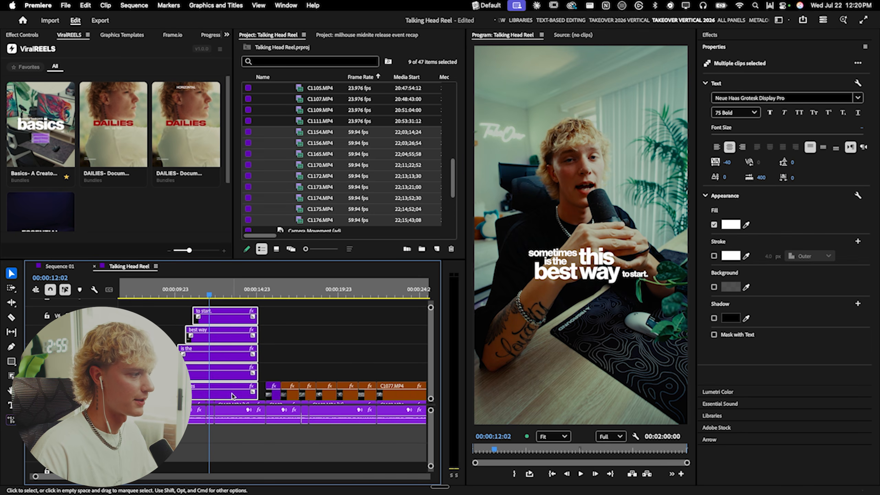
pyautogui.rightClick(232, 394)
pyautogui.moveTo(297, 305)
pyautogui.click(411, 362)
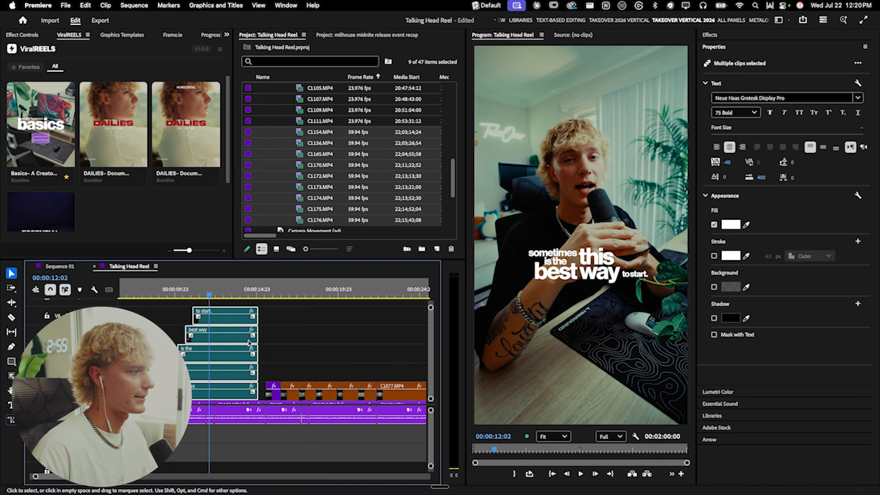
pyautogui.click(172, 311)
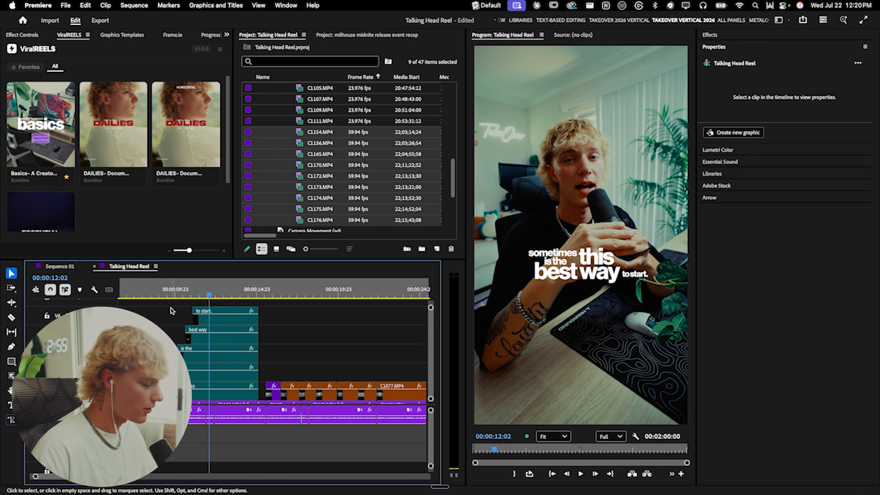
# Save the teal caption clips as a clip preset in the empty K slot of Clip Deck's Captions library.
pyautogui.moveTo(173, 311); pyautogui.dragTo(240, 398)
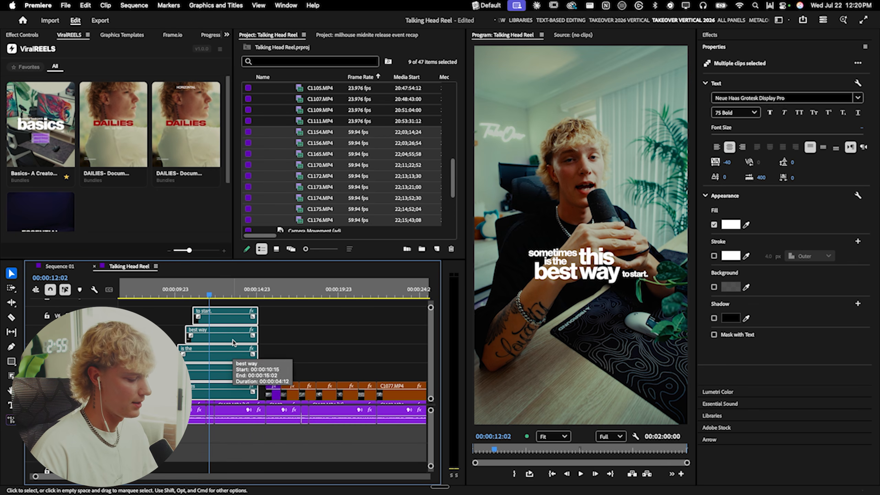
pyautogui.press('`')
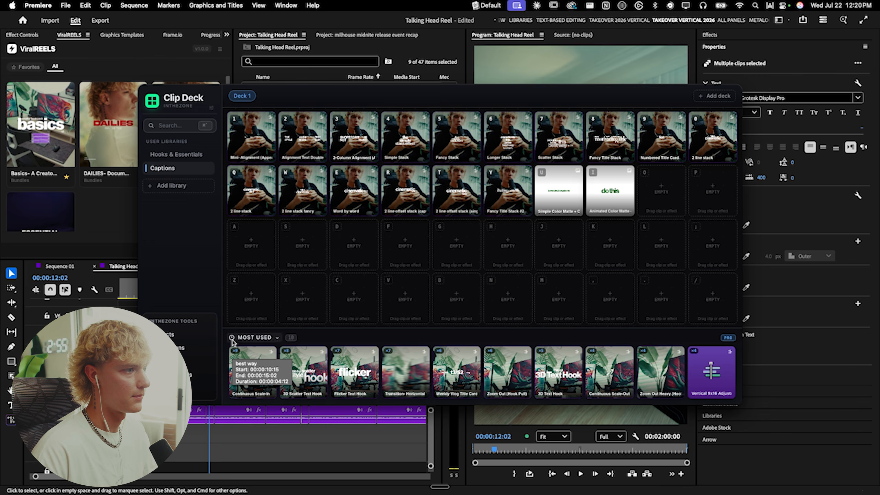
pyautogui.rightClick(605, 245)
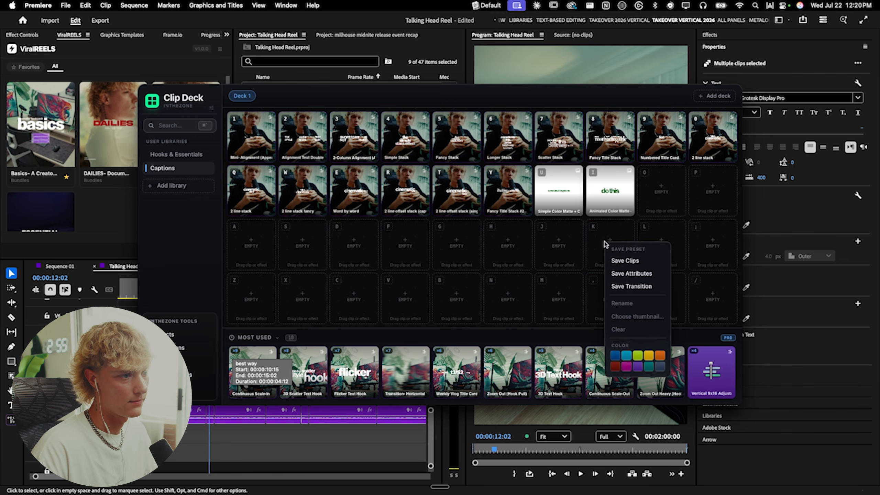
pyautogui.click(625, 260)
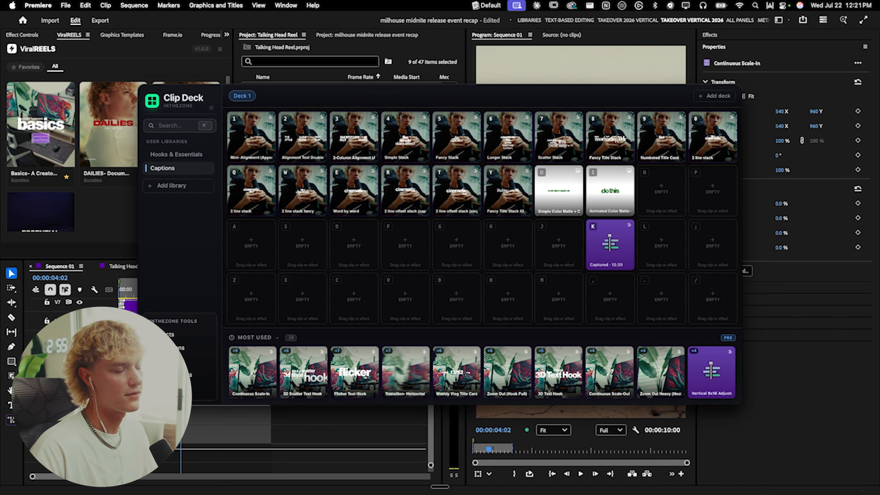
# Rename the captured preset "Stack tut test" and give it a 1080x1920 reel still from Downloads as its thumbnail.
pyautogui.rightClick(610, 265)
pyautogui.click(633, 324)
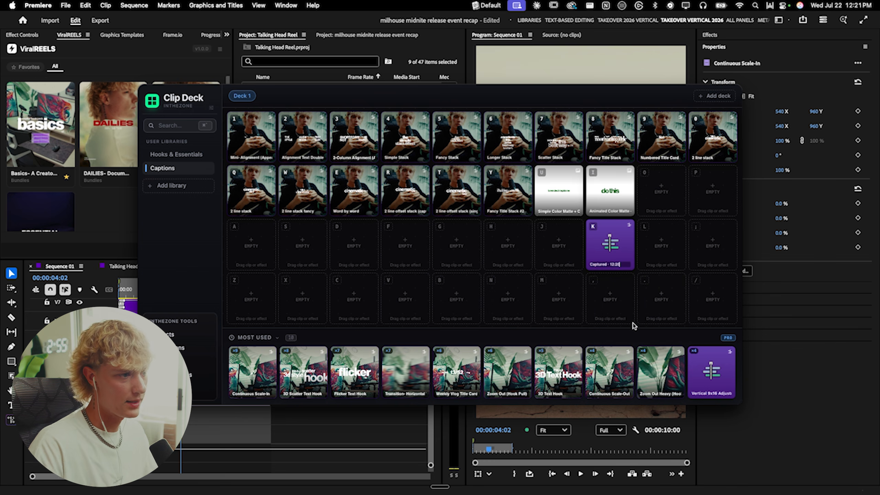
pyautogui.write('Stea')
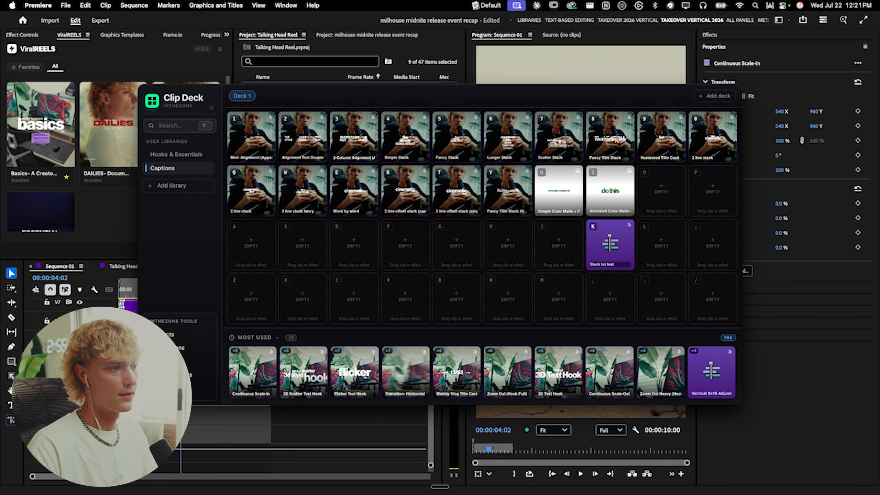
pyautogui.rightClick(612, 265)
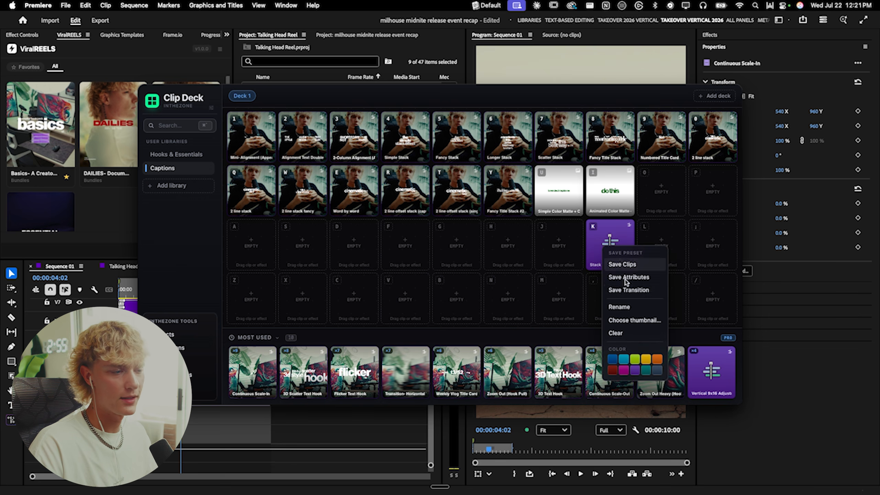
pyautogui.click(639, 322)
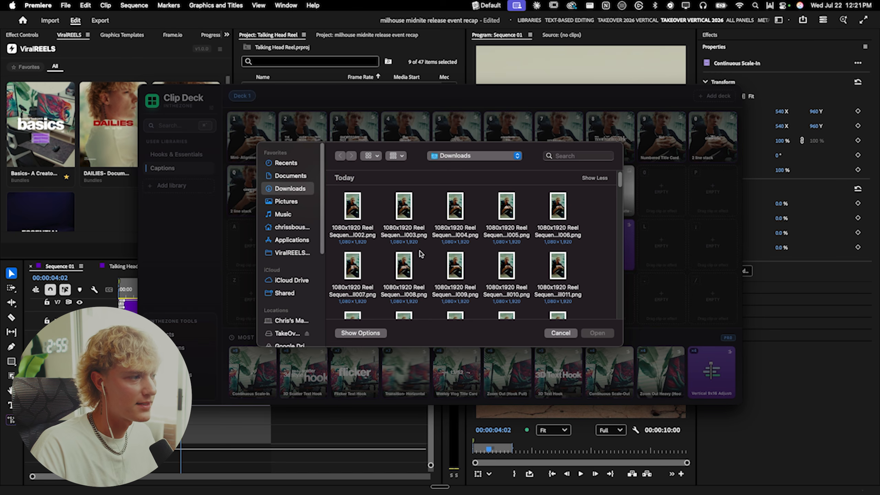
pyautogui.click(419, 256)
pyautogui.click(593, 333)
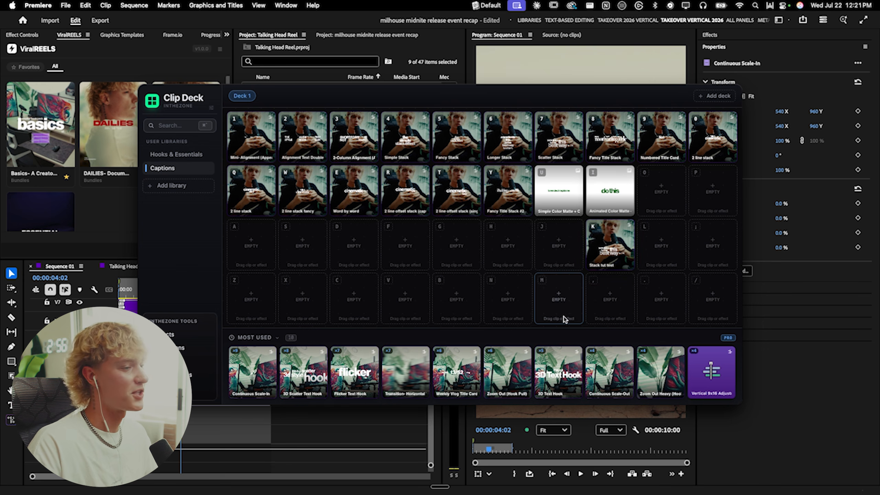
# Try out the "Stack tut test" preset on an empty stretch of the Talking Head Reel timeline, play it, and select its clips for removal.
pyautogui.click(209, 423)
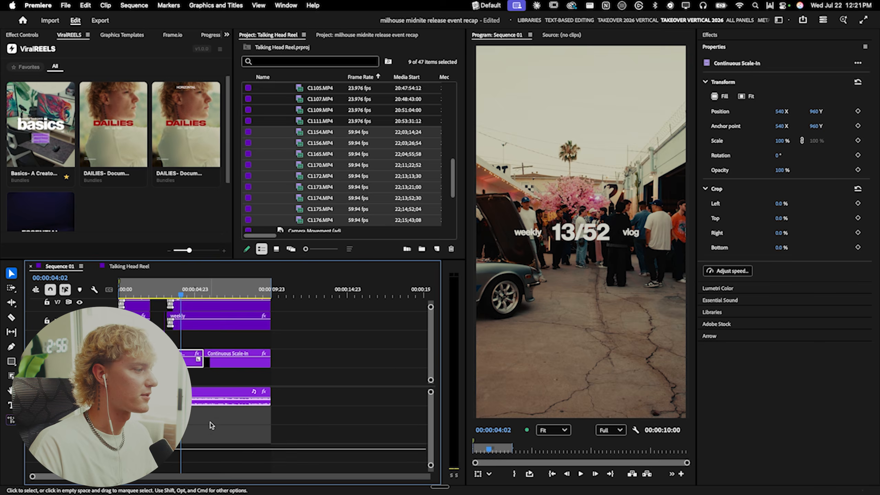
pyautogui.press('-')
pyautogui.click(294, 292)
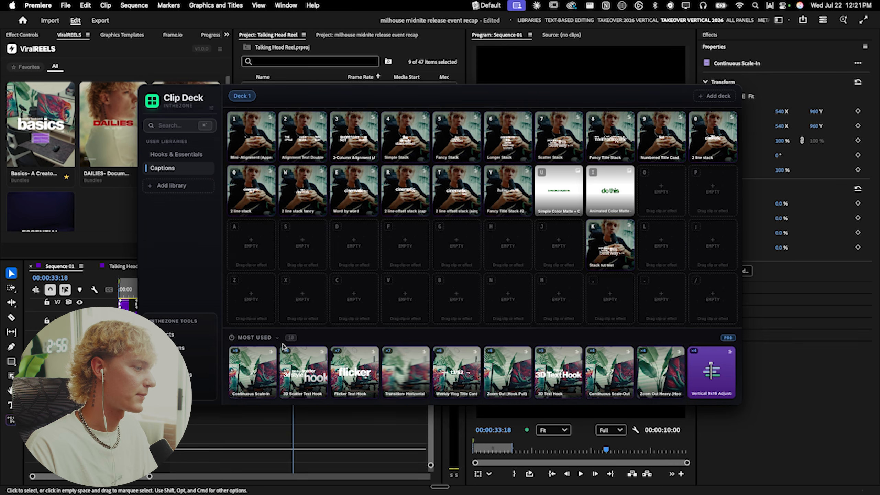
pyautogui.click(283, 347)
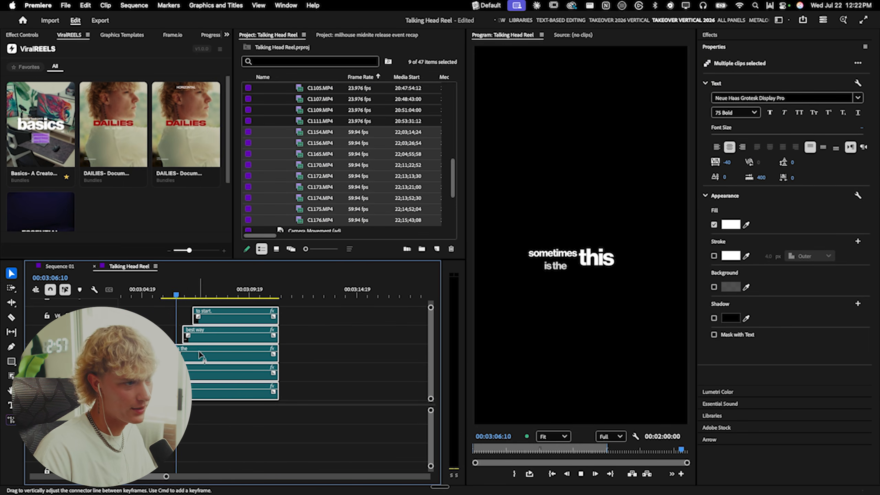
pyautogui.press('space')
pyautogui.moveTo(314, 311); pyautogui.dragTo(217, 387)
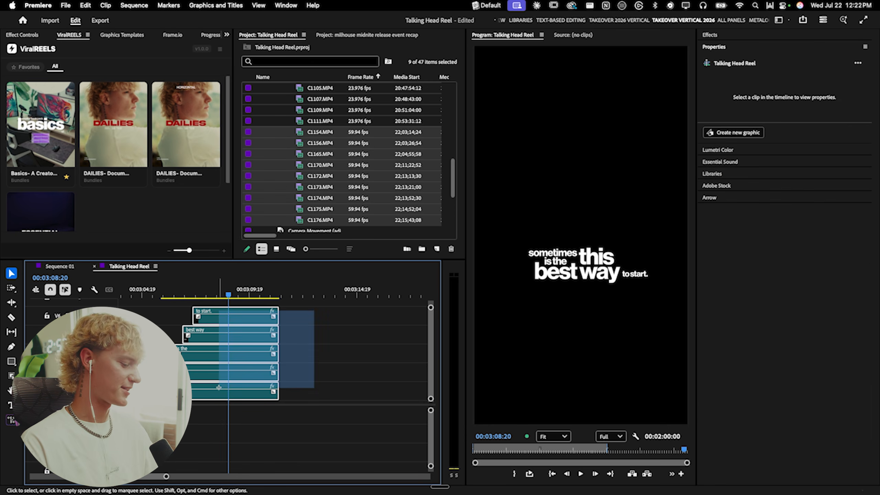
pyautogui.moveTo(218, 388); pyautogui.dragTo(217, 388)
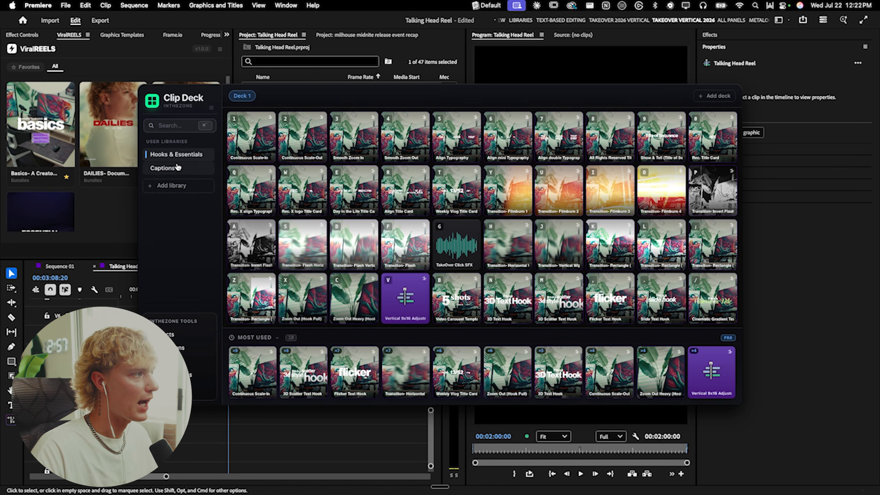
# Examine the export and delete options of Clip Deck's Captions library, and return to Hooks & Essentials.
pyautogui.click(177, 167)
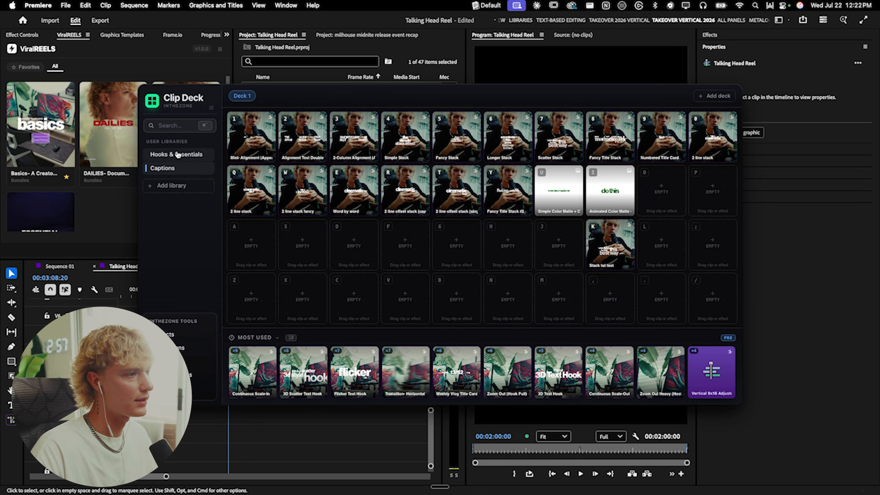
pyautogui.rightClick(193, 169)
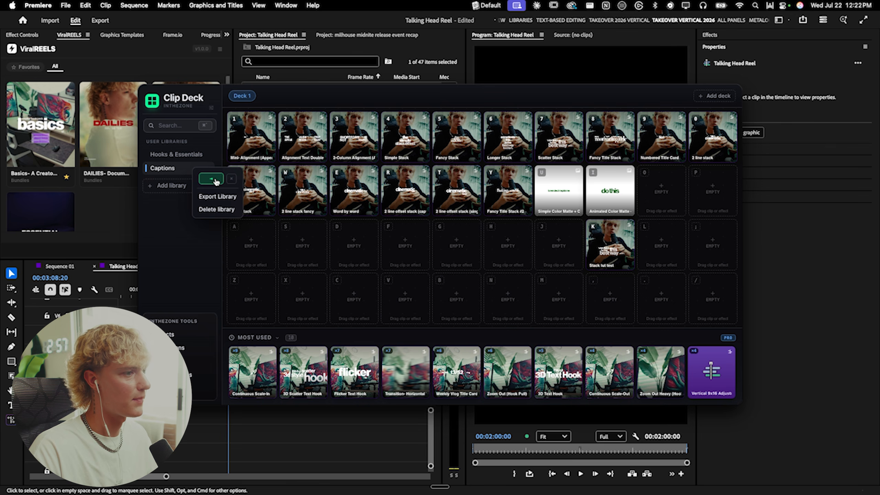
pyautogui.click(173, 214)
pyautogui.click(191, 159)
pyautogui.click(203, 158)
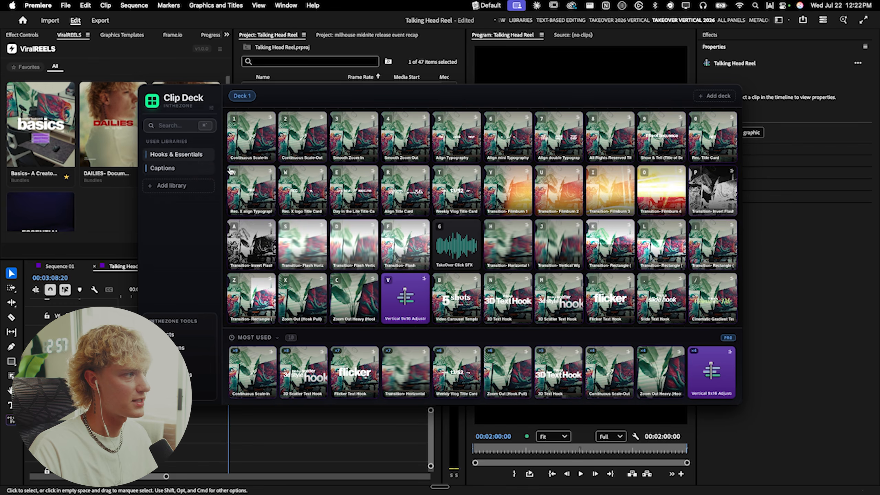
# Close and reopen Clip Deck to look over its Captions and Hooks & Essentials libraries.
pyautogui.click(185, 435)
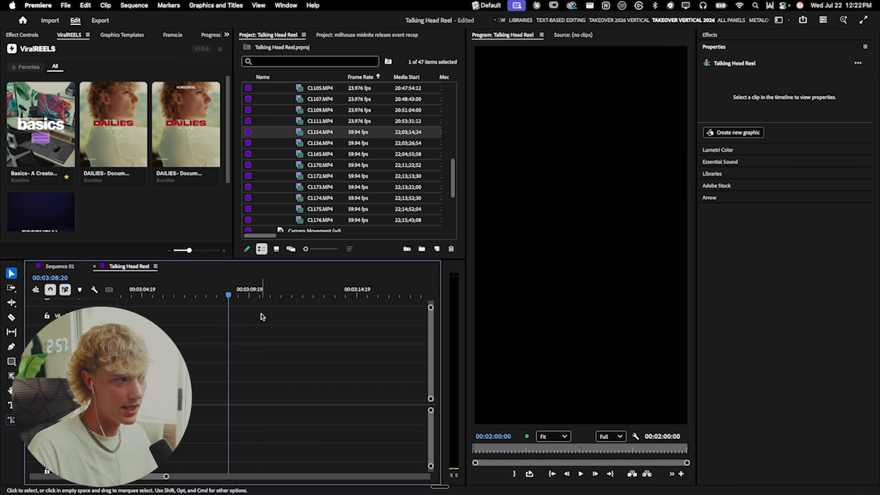
pyautogui.press('super+grave')
pyautogui.click(251, 416)
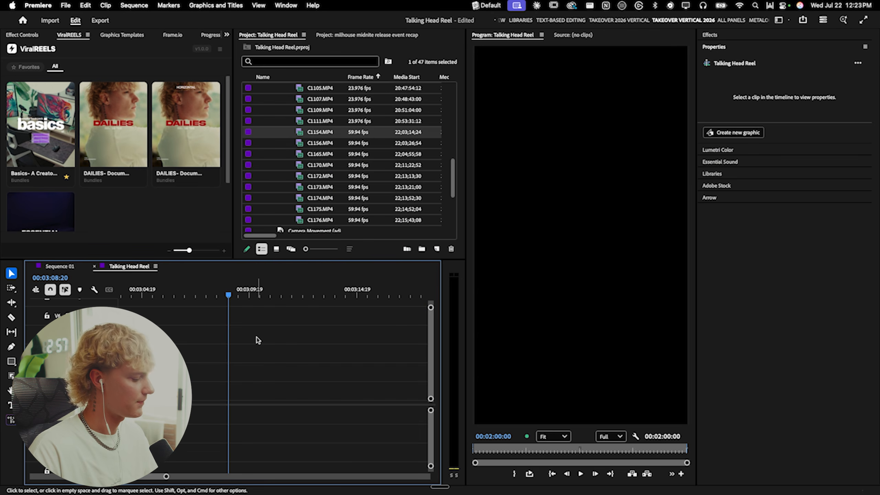
pyautogui.press('super+grave')
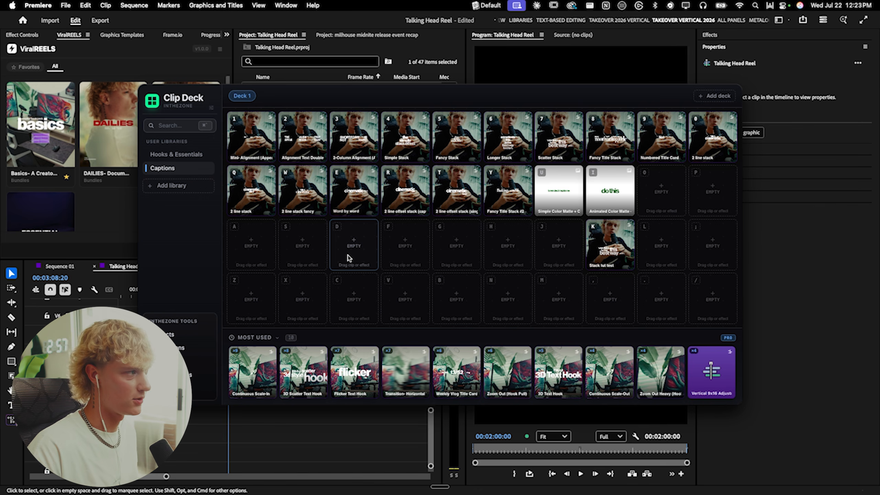
pyautogui.click(166, 155)
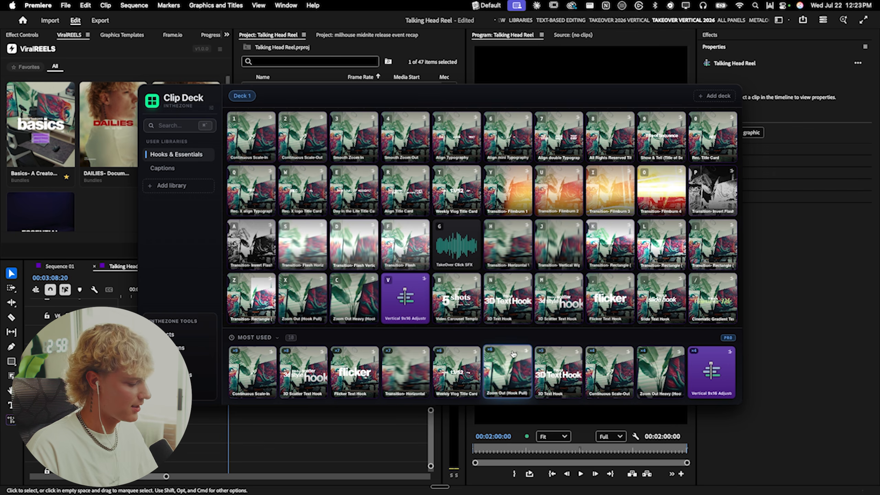
pyautogui.click(198, 435)
# Try the 3D Text Hook preset at 00:03:08:20 on the empty timeline, preview it, and undo the insertion.
pyautogui.press('super+grave')
pyautogui.press('super+grave')
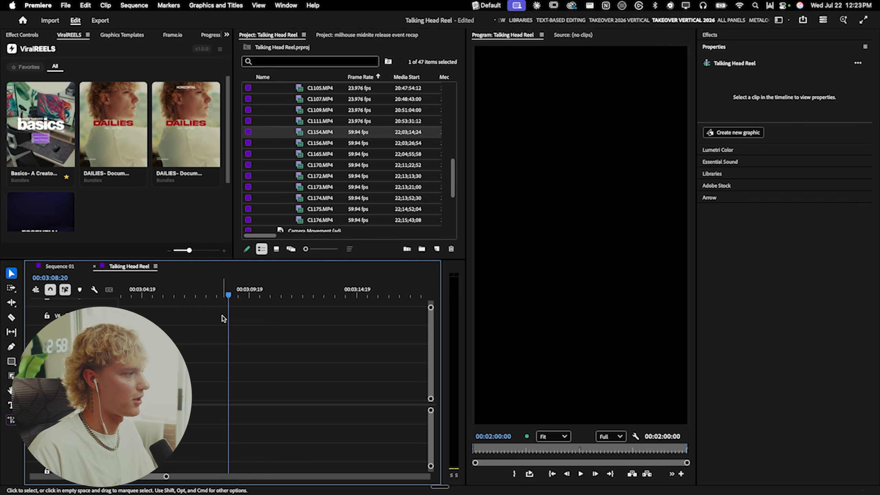
pyautogui.moveTo(228, 295); pyautogui.dragTo(216, 297)
pyautogui.press('space')
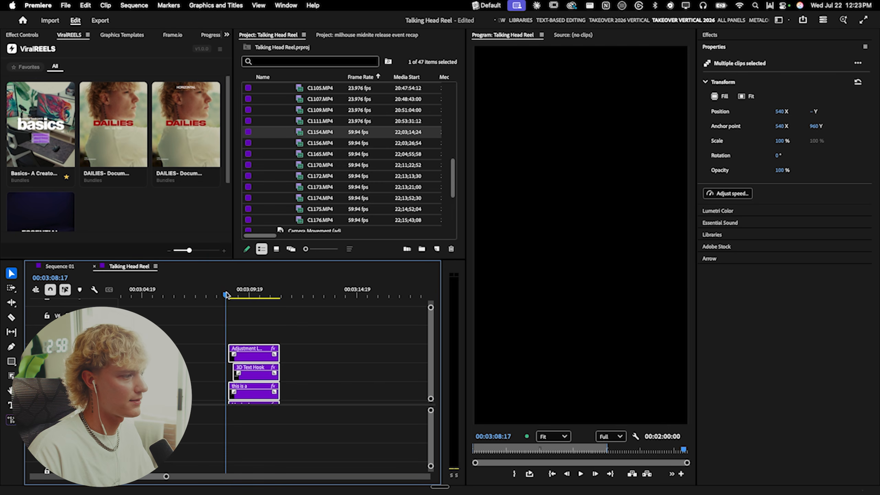
pyautogui.press('space')
pyautogui.press('super+z')
# Review Clip Deck's built-in effects, transitions, YouTube and plugin tools, and compare the Captions and Hooks & Essentials libraries.
pyautogui.press('`')
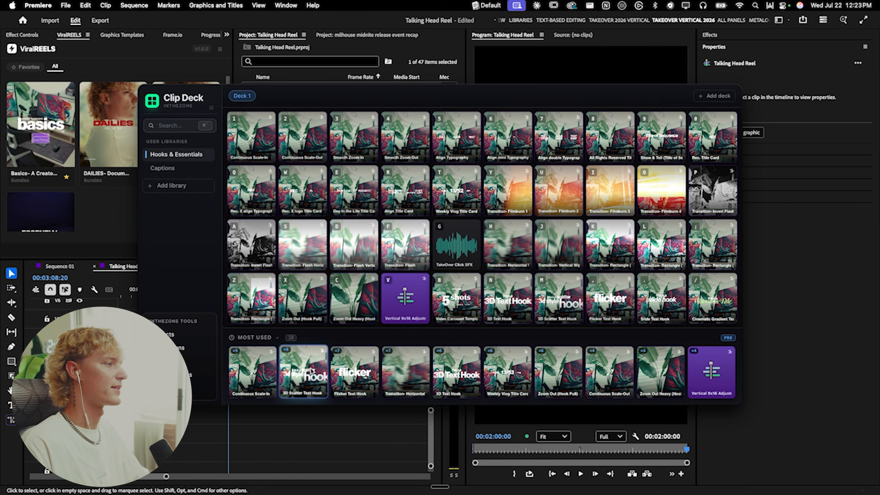
pyautogui.click(165, 334)
pyautogui.click(165, 348)
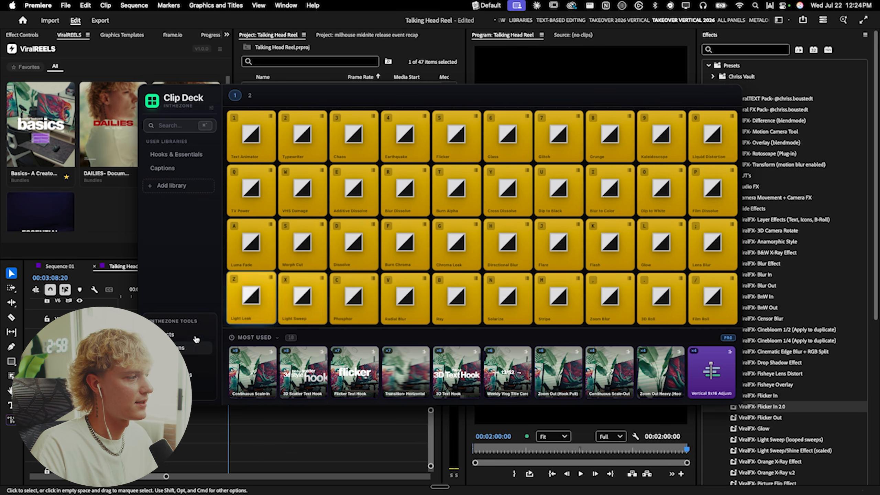
pyautogui.click(170, 389)
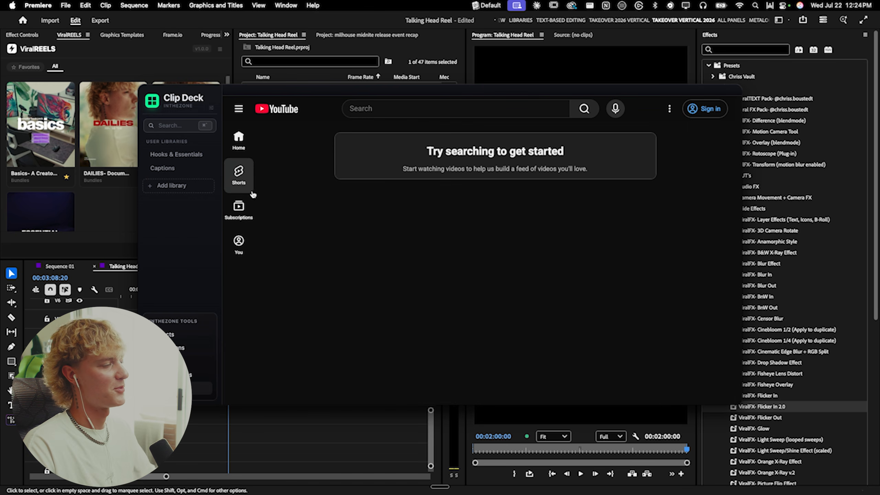
pyautogui.click(181, 375)
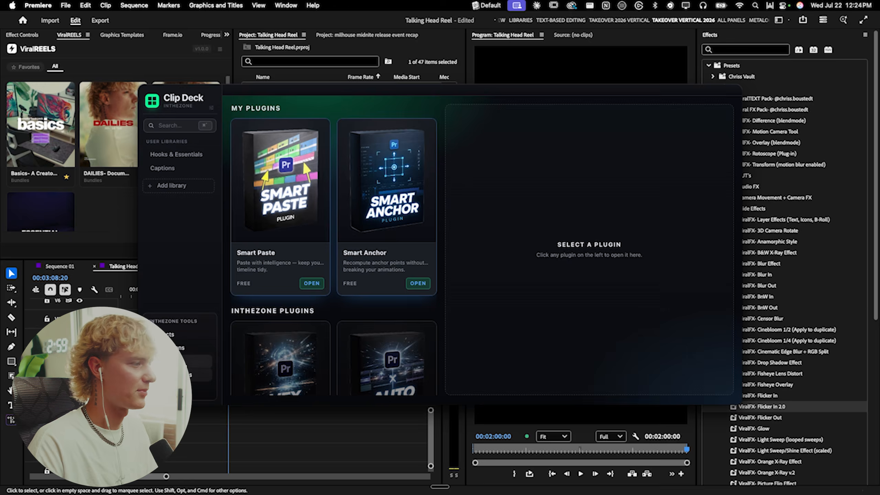
pyautogui.click(182, 362)
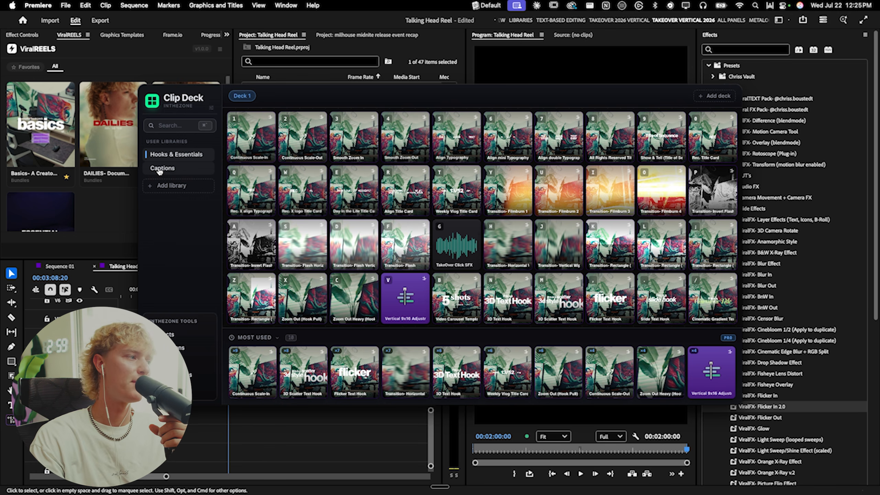
pyautogui.click(160, 169)
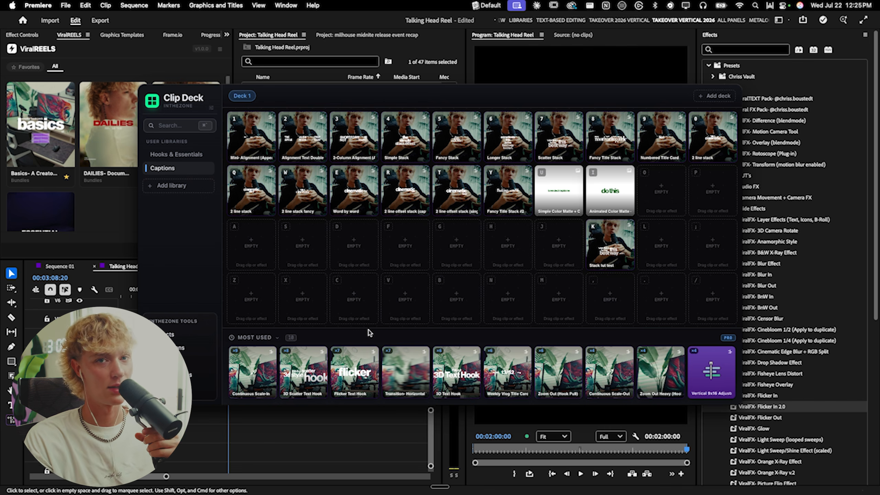
pyautogui.click(175, 154)
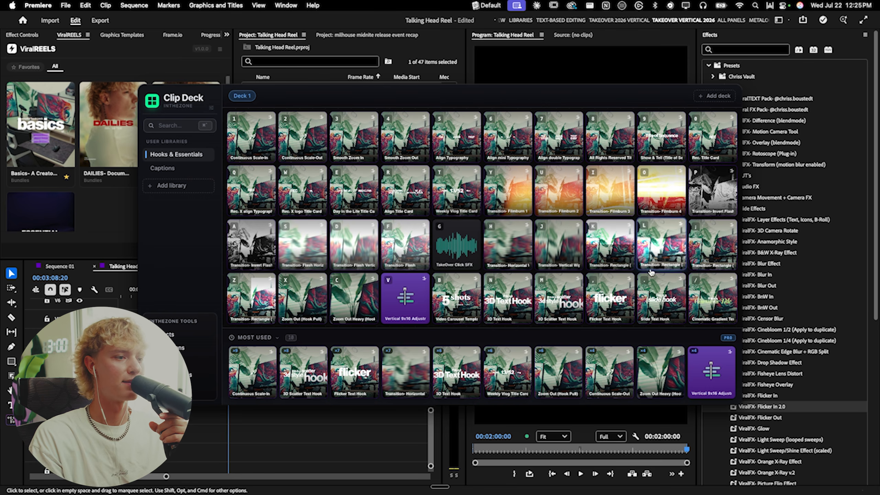